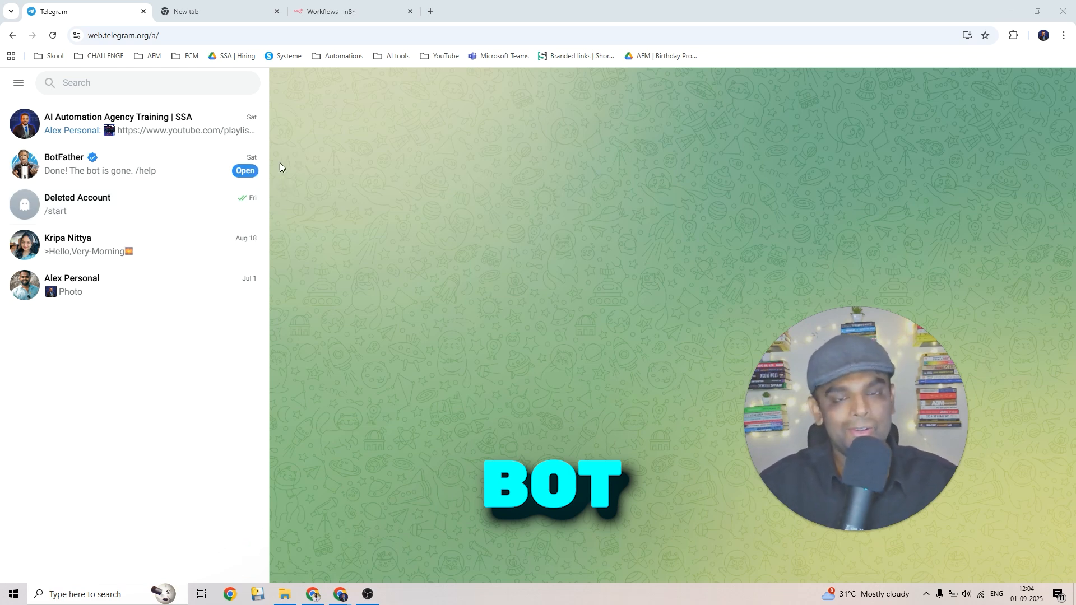
Step: Search for botfather and open the chat with the verified BotFather account
left_click(112, 85)
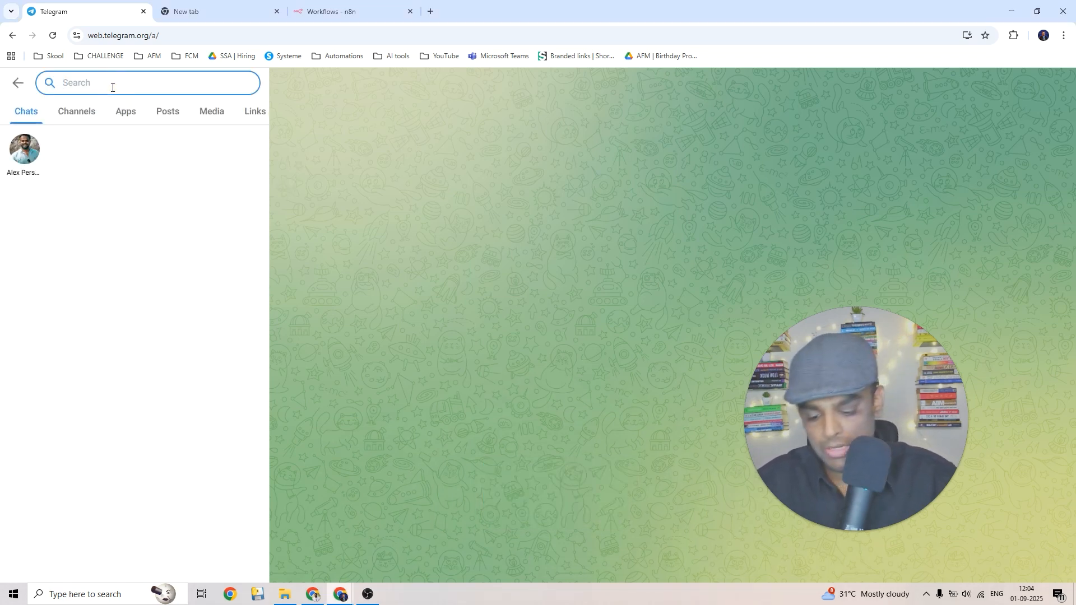
type("botf")
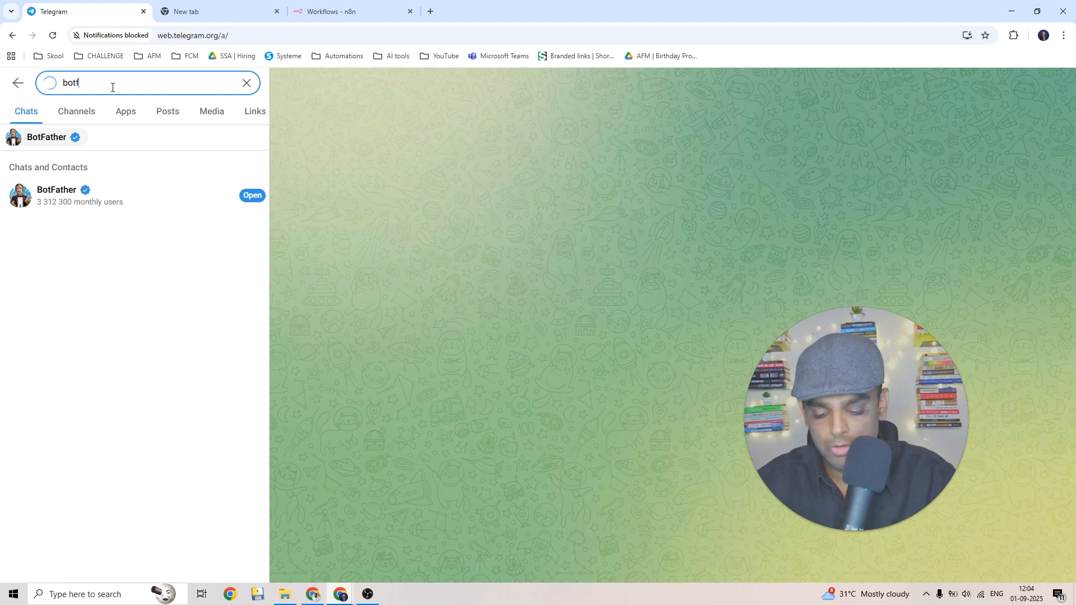
type("ather")
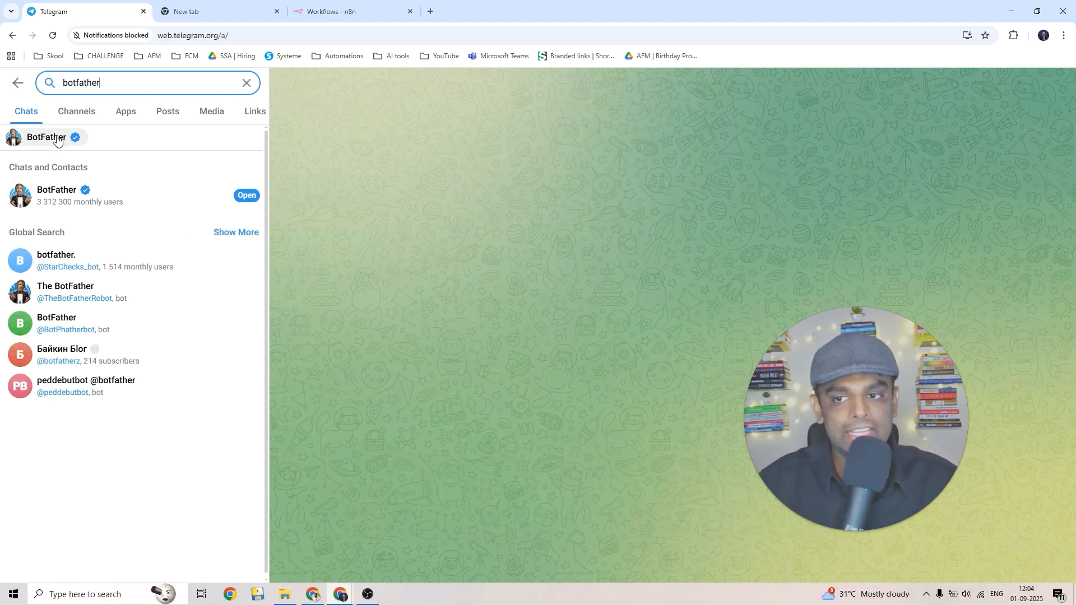
left_click(57, 139)
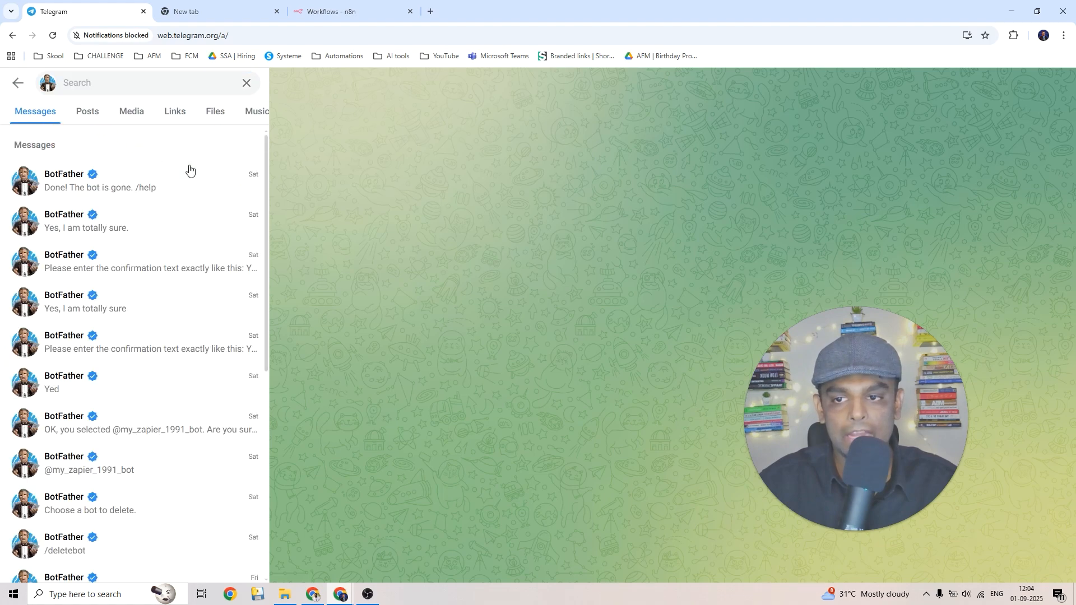
left_click(120, 171)
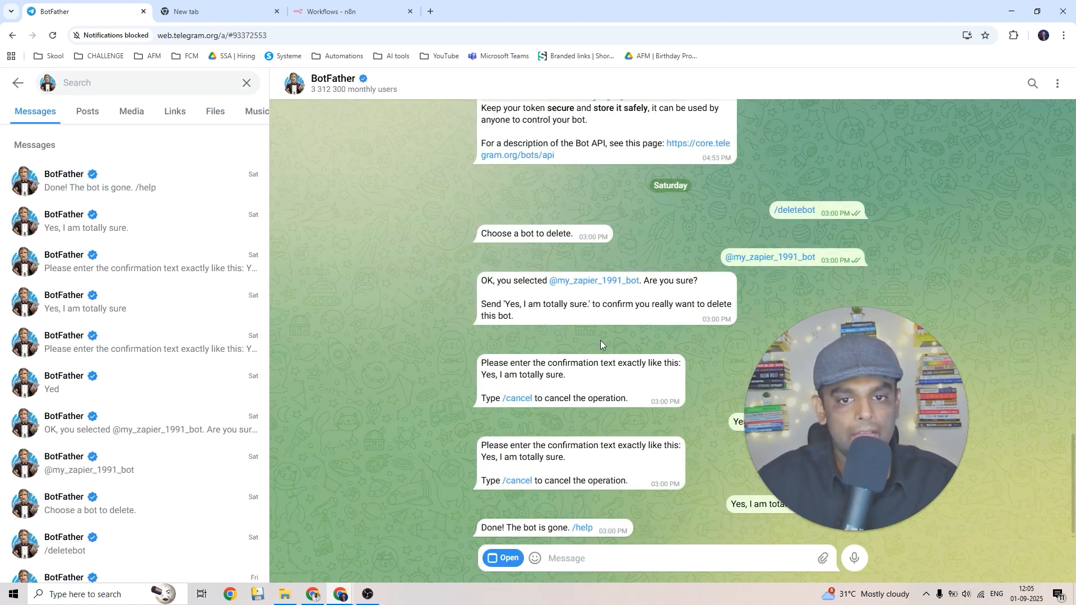
Step: Send the /newbot command to BotFather to start creating a new bot
scroll(640, 271, "up", 4)
scroll(633, 266, "down", 4)
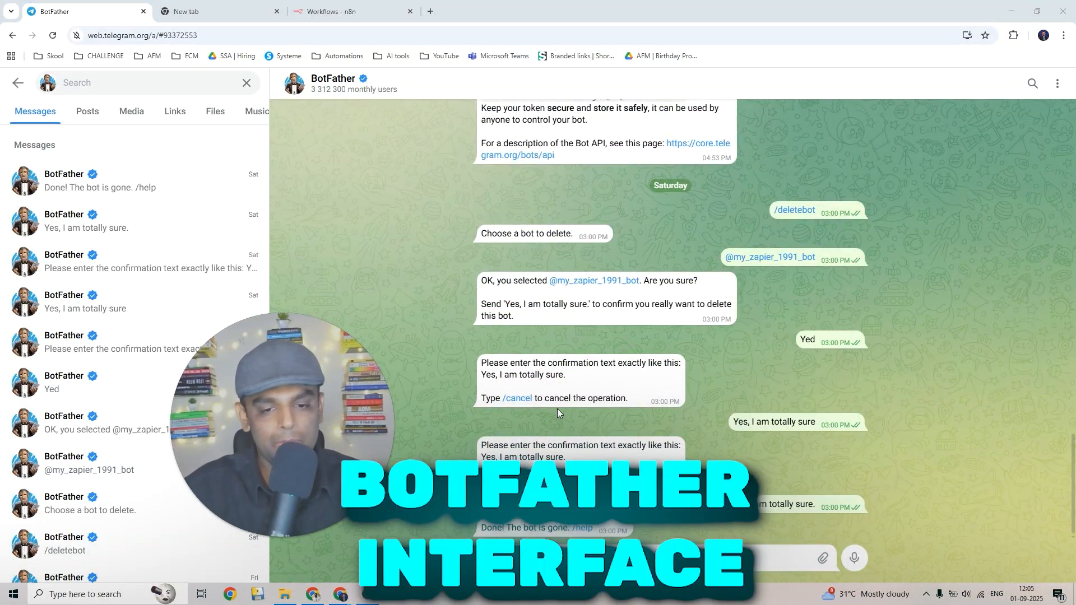
scroll(600, 428, "up", 8)
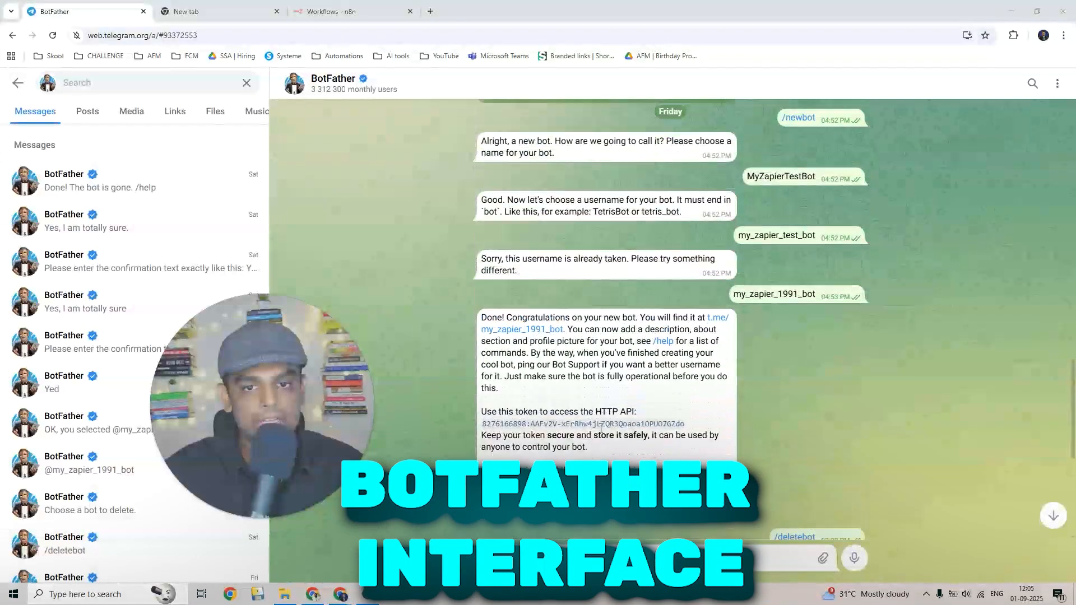
scroll(600, 428, "up", 10)
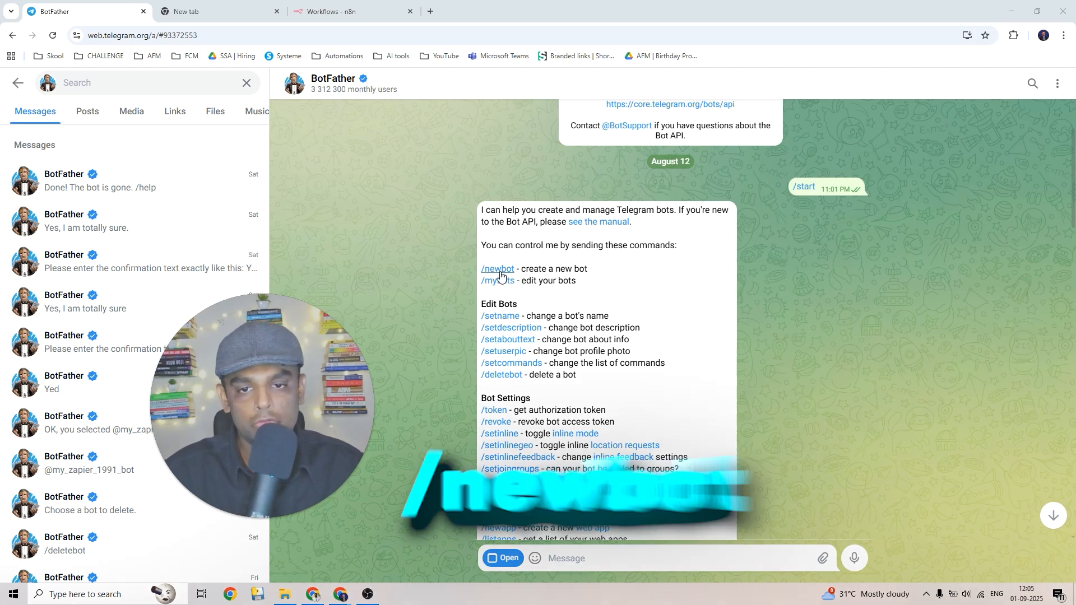
left_click(576, 555)
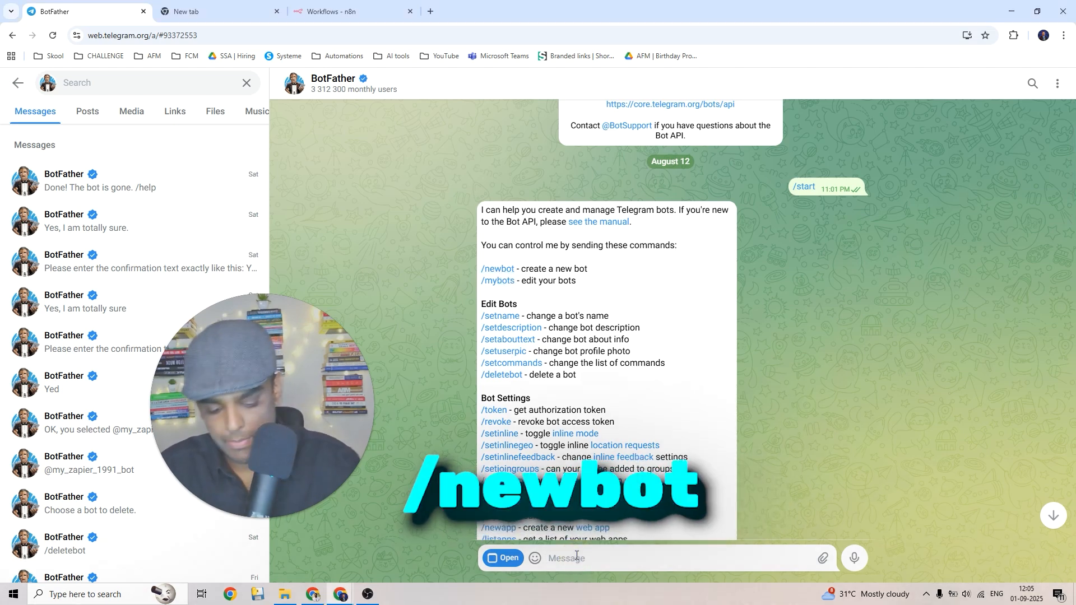
type("/newbot")
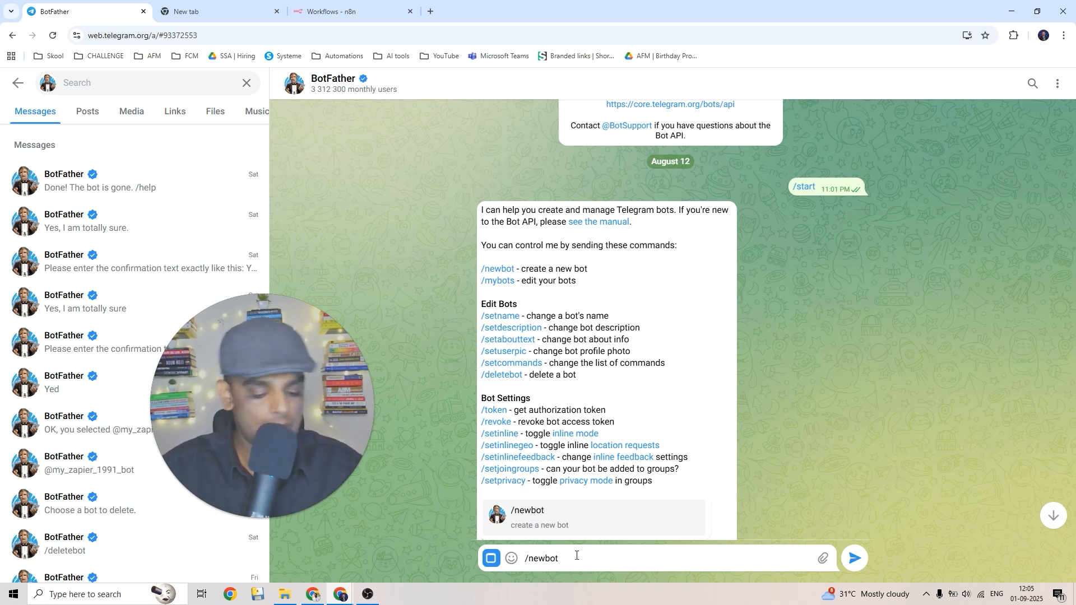
key("Return")
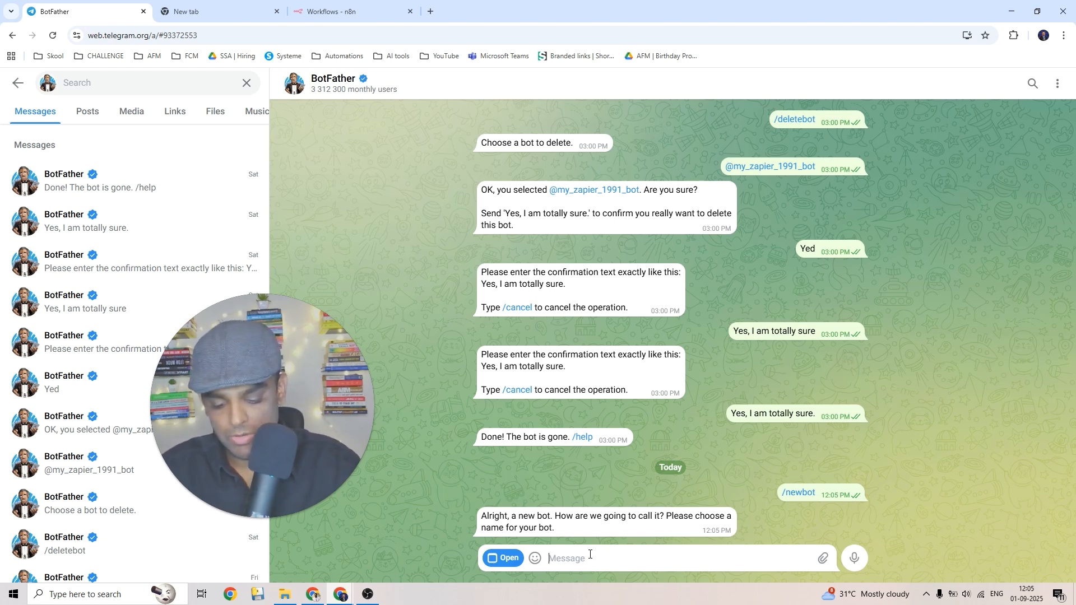
Step: Name the new bot MyN8NBot and give it the username my_n8n_1991_bot
type("n")
key("BackSpace")
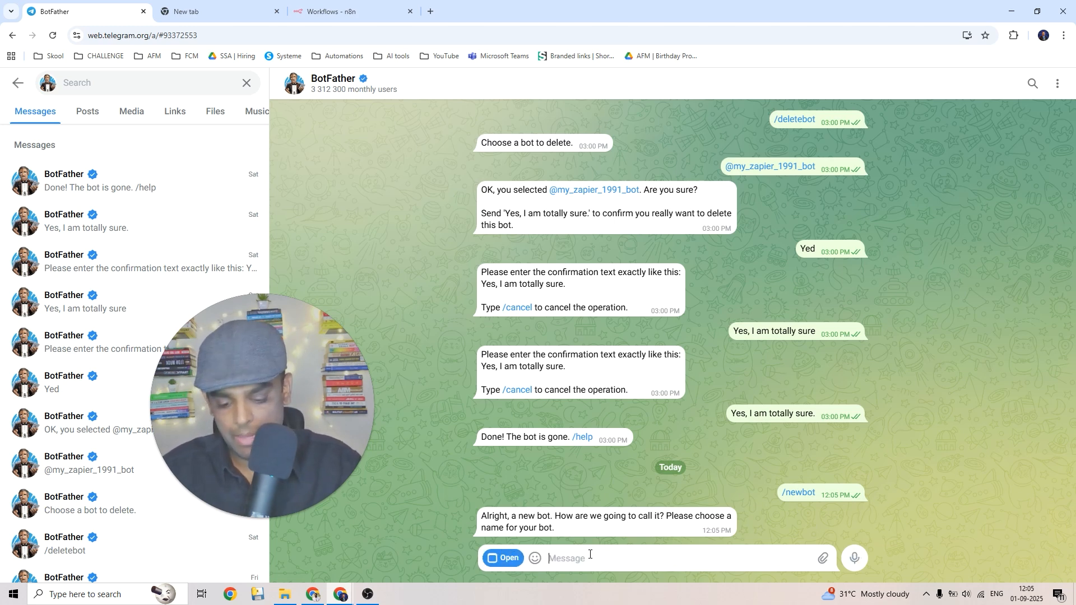
type("N8")
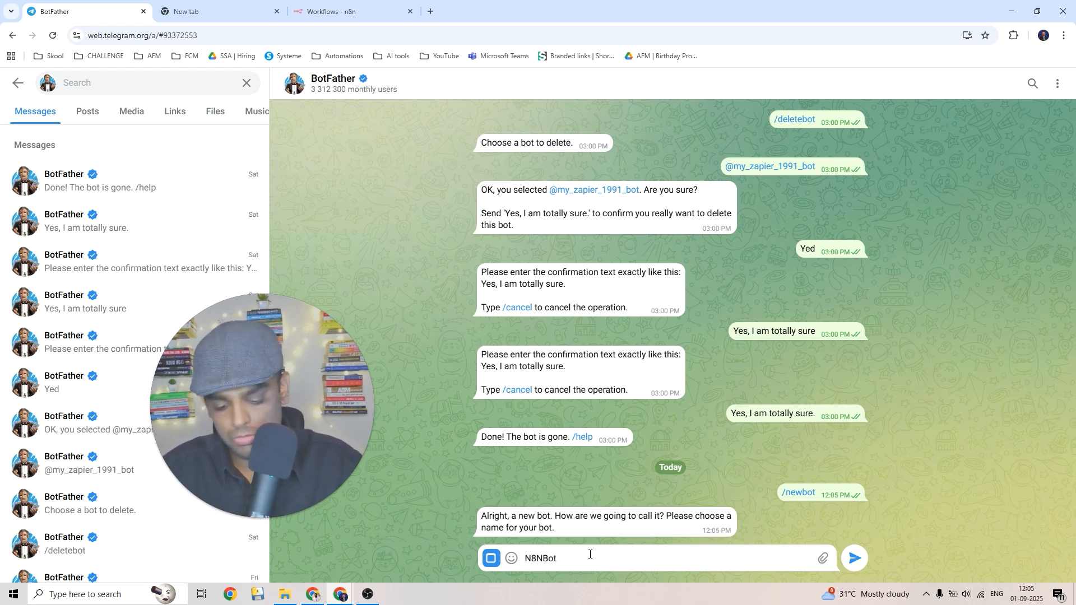
type("NBot")
key("Return")
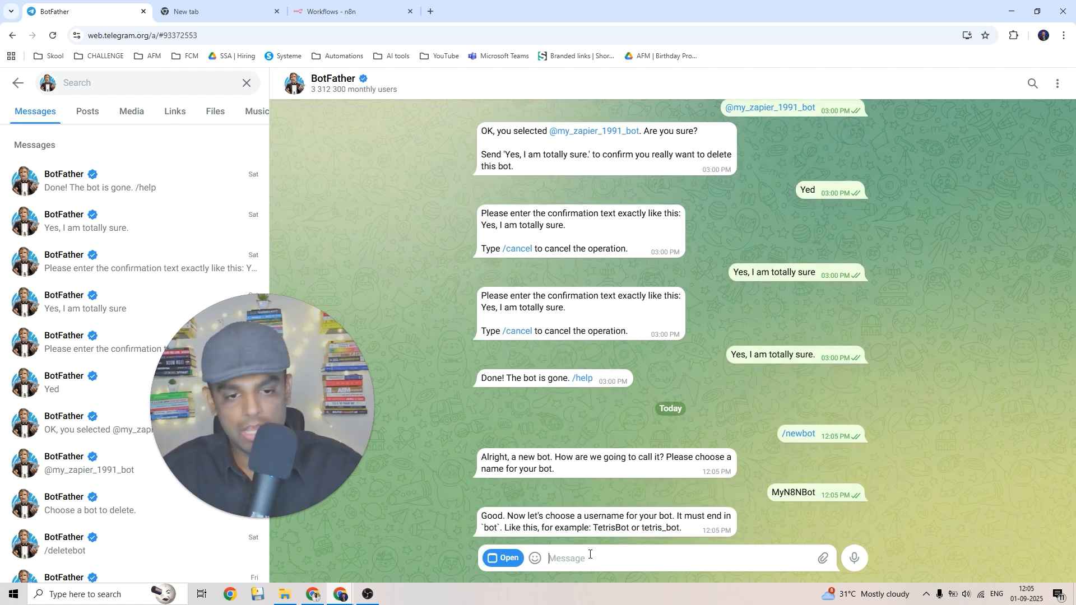
type("my_n8n_1991_bot")
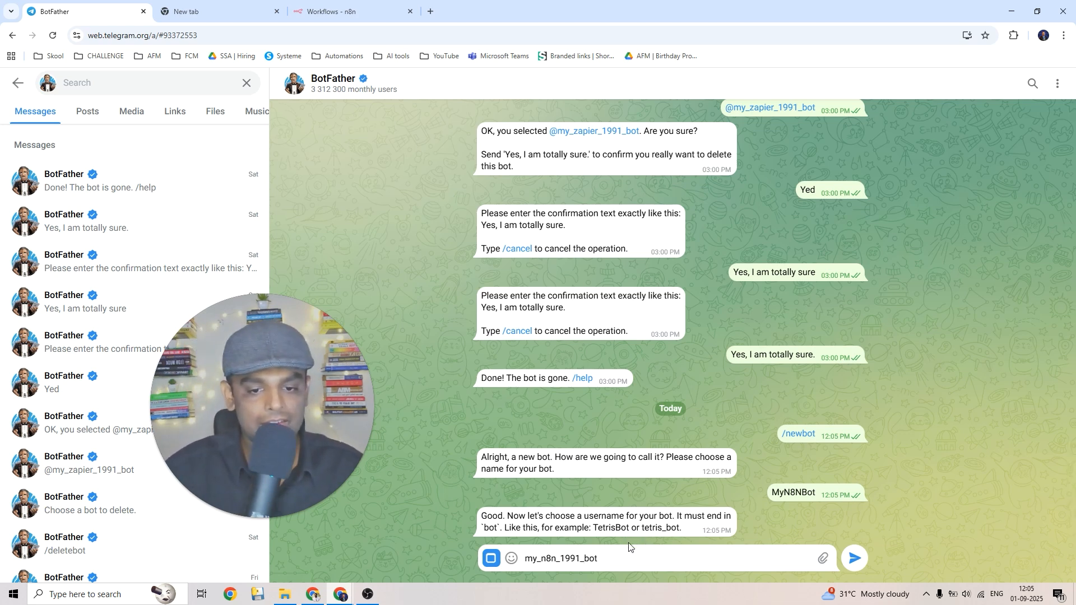
left_click(854, 558)
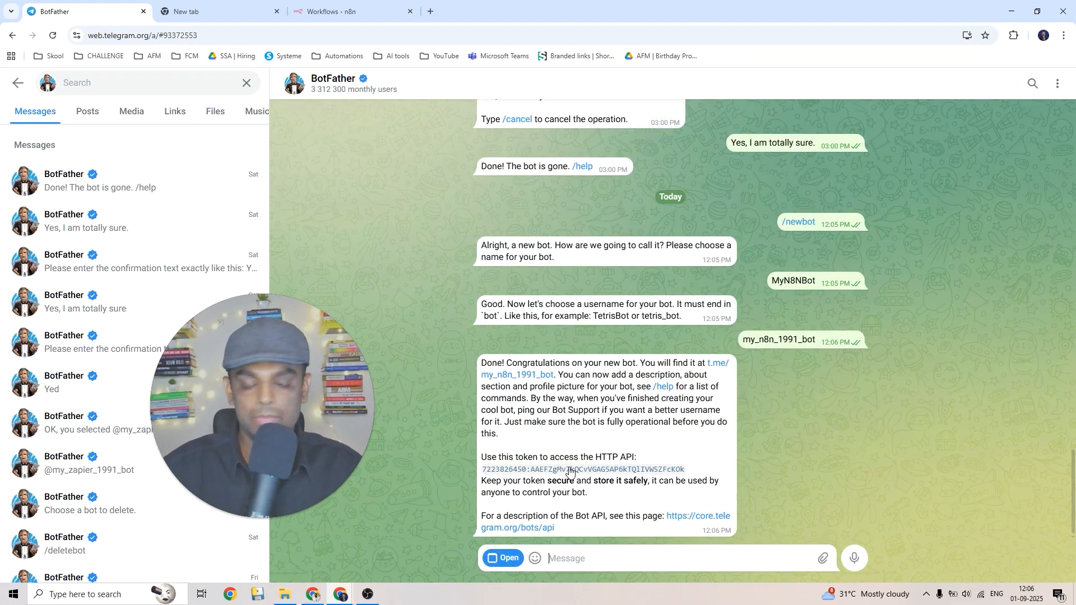
Step: Copy the new bot's API token and load the api.telegram.org getUpdates address with the token replacing the <YOUR_BOT_TOKEN> placeholder
left_click_drag(681, 469, 481, 470)
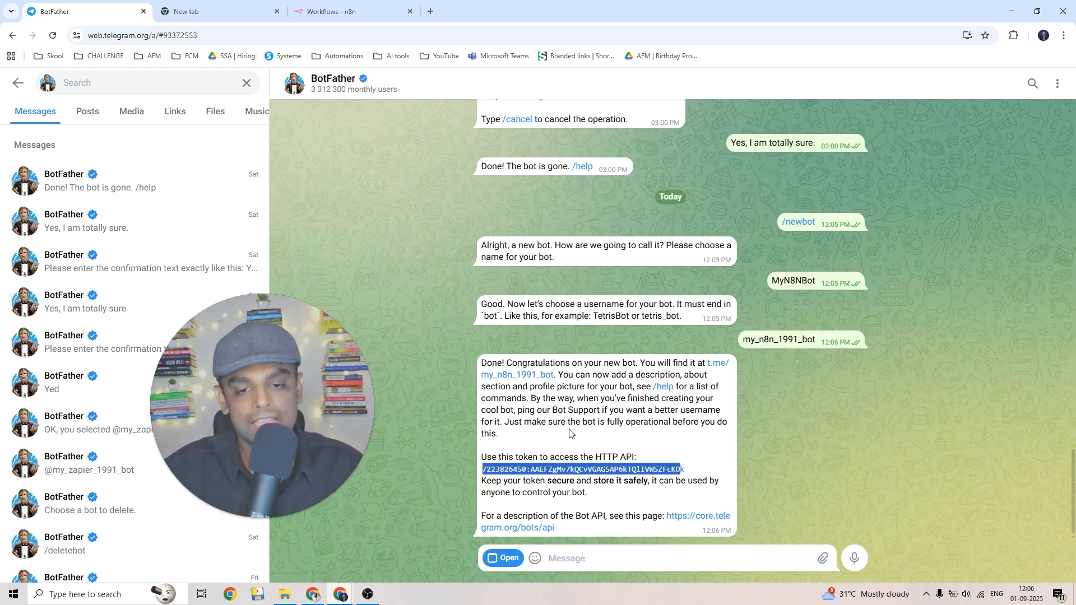
left_click_drag(685, 468, 482, 473)
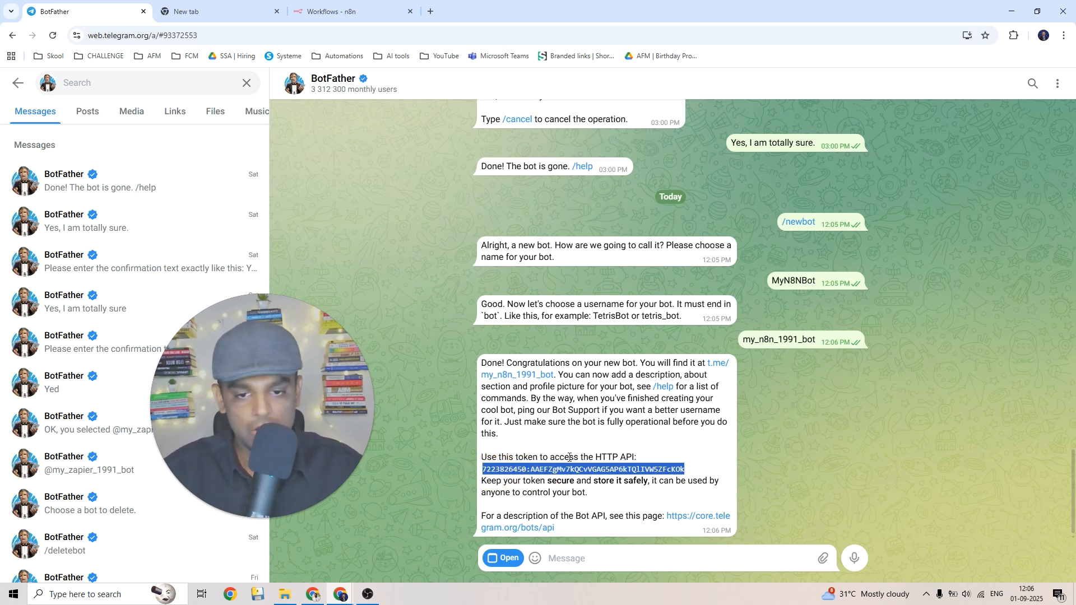
left_click(227, 17)
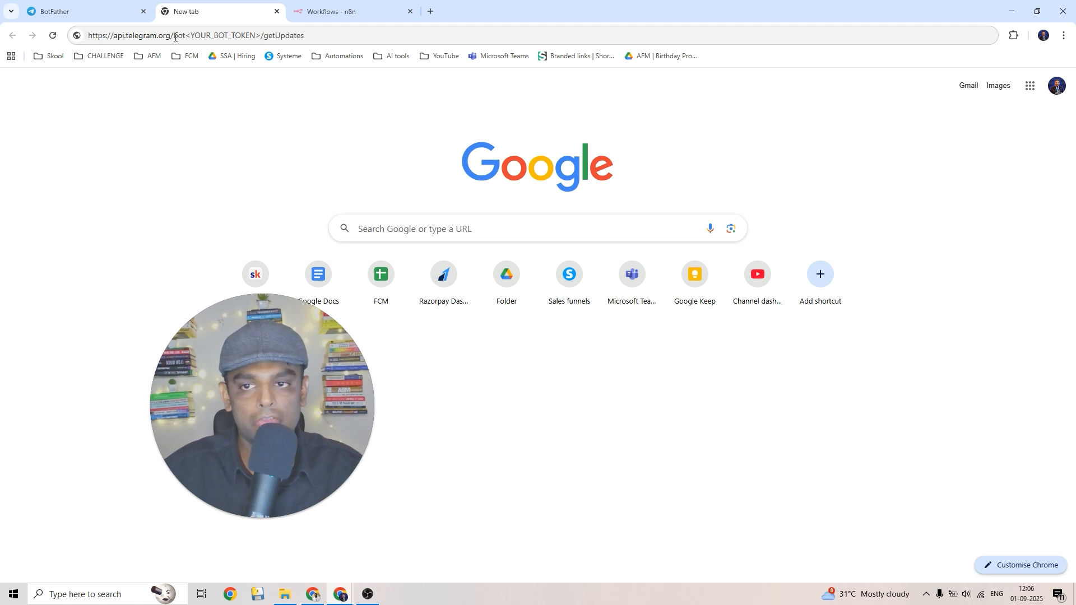
left_click_drag(185, 37, 251, 37)
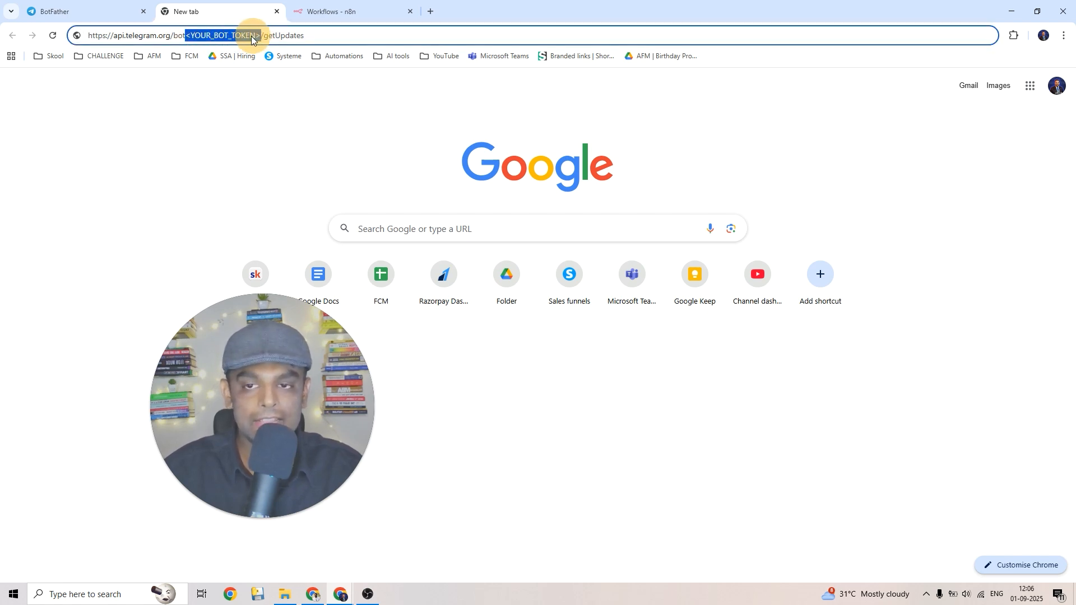
key("BackSpace")
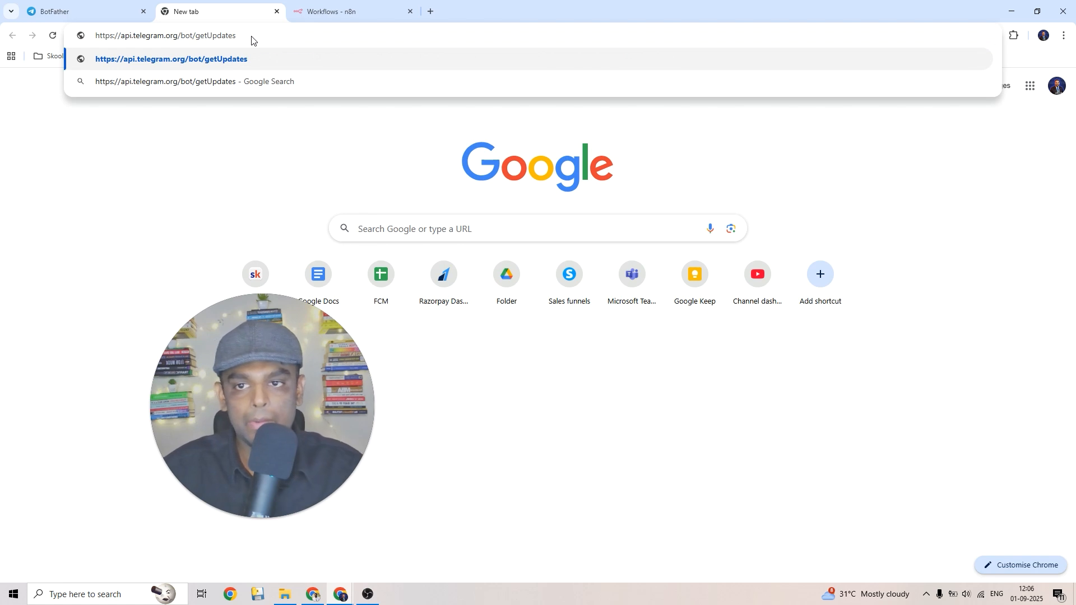
key("ctrl+v")
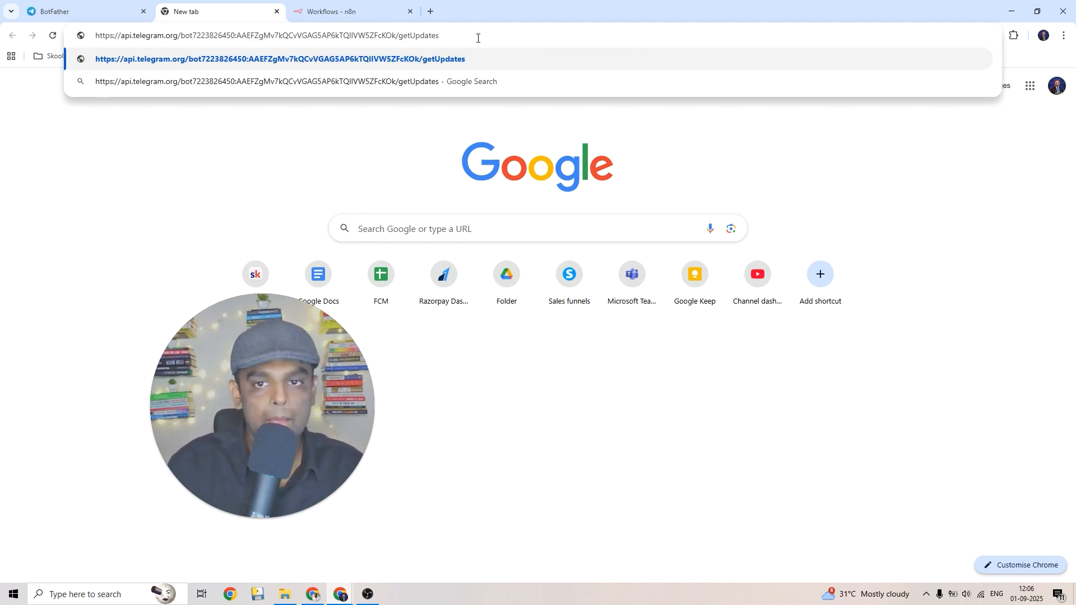
key("Return")
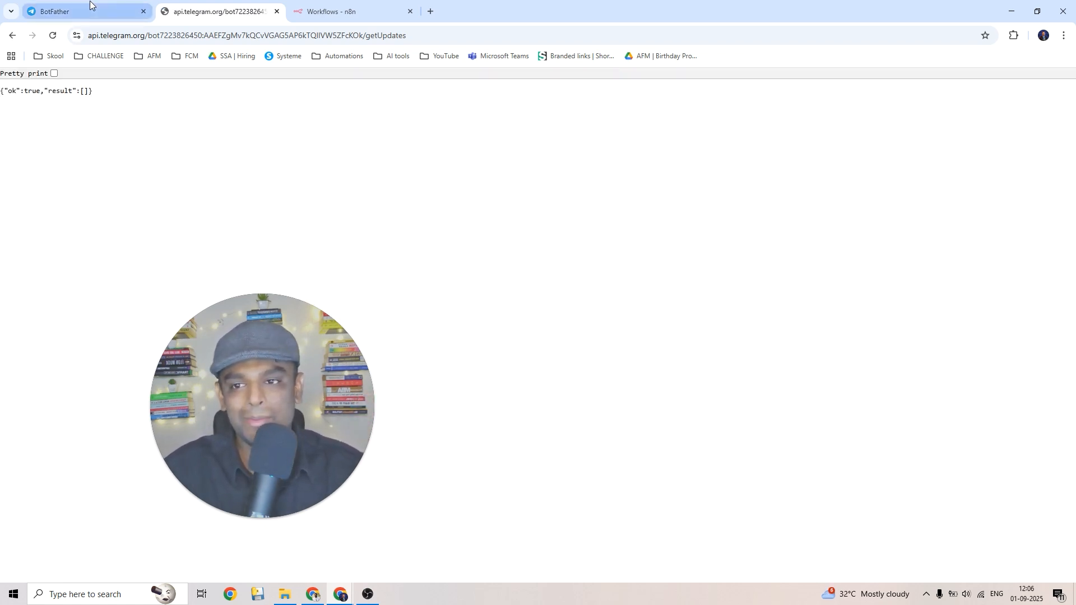
Step: Return to Telegram, clear the BotFather message search and start a new group
left_click_drag(290, 327, 895, 335)
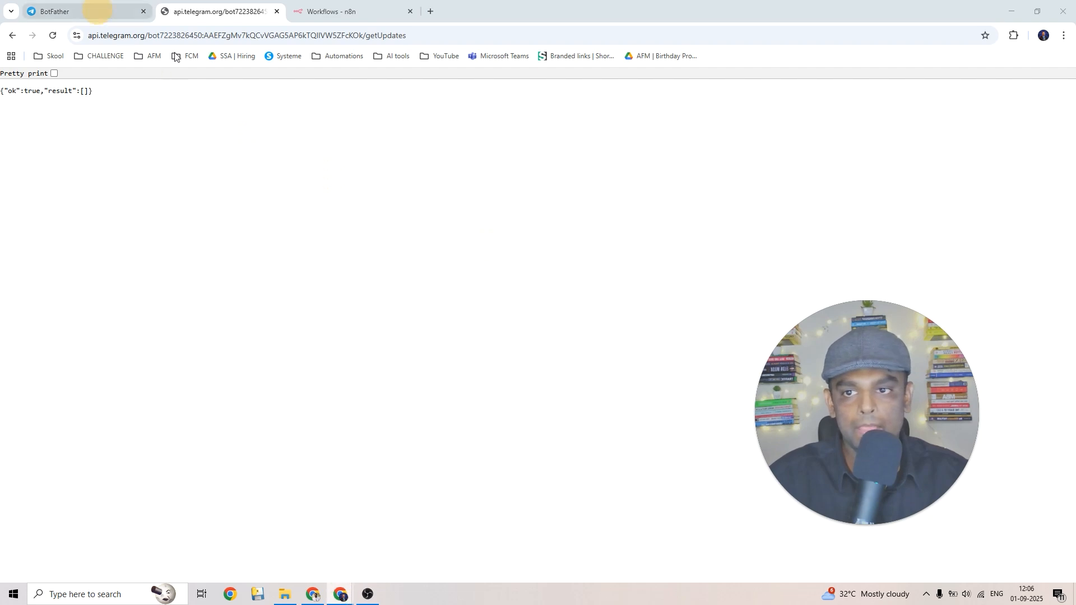
left_click(94, 10)
left_click(248, 83)
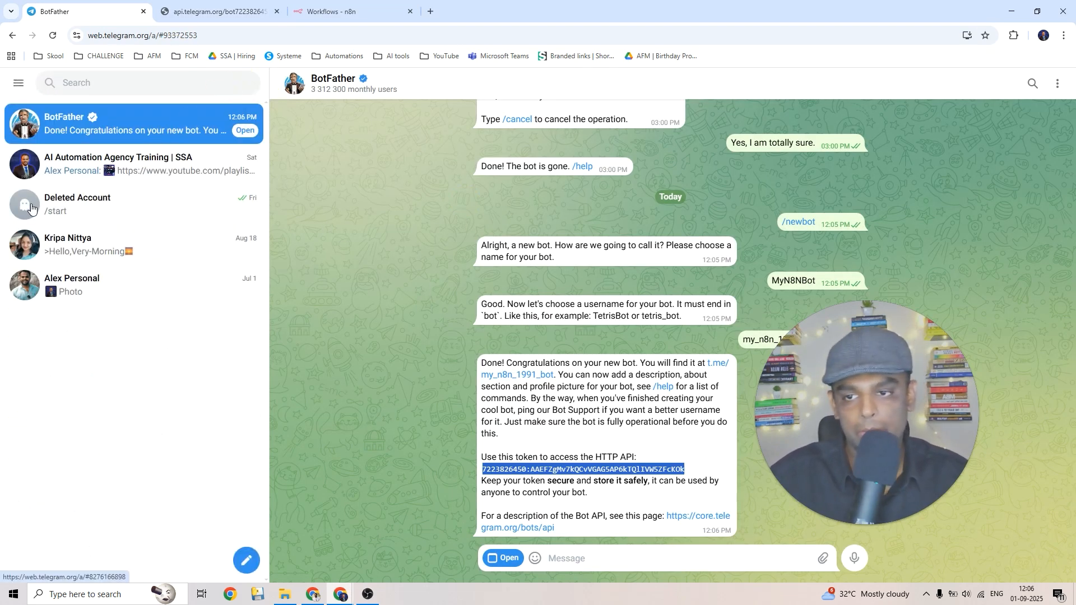
key("super+shift+h")
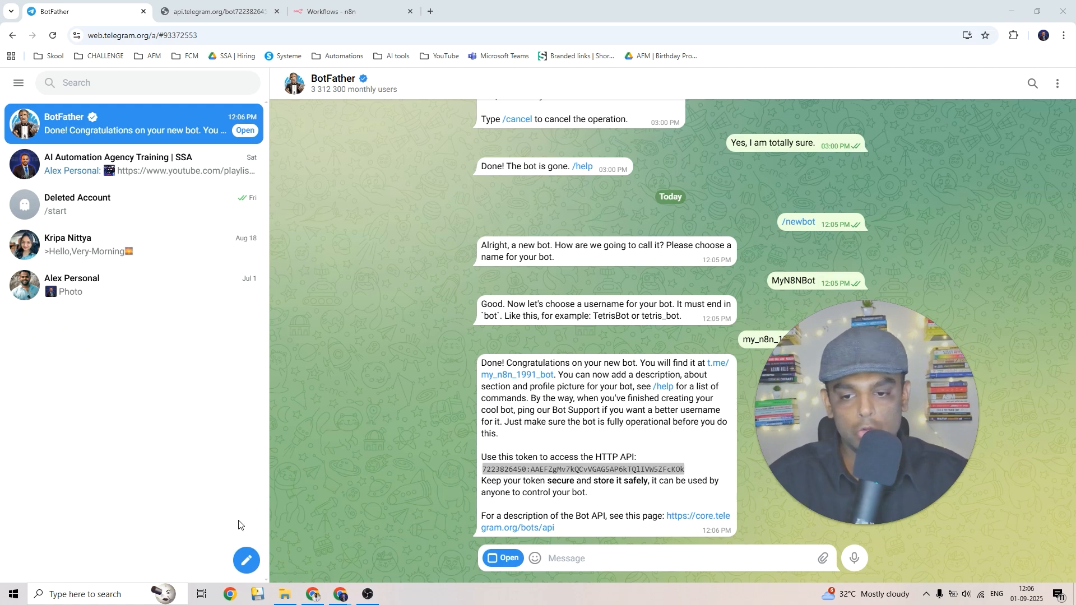
left_click(246, 555)
mouse_move(246, 559)
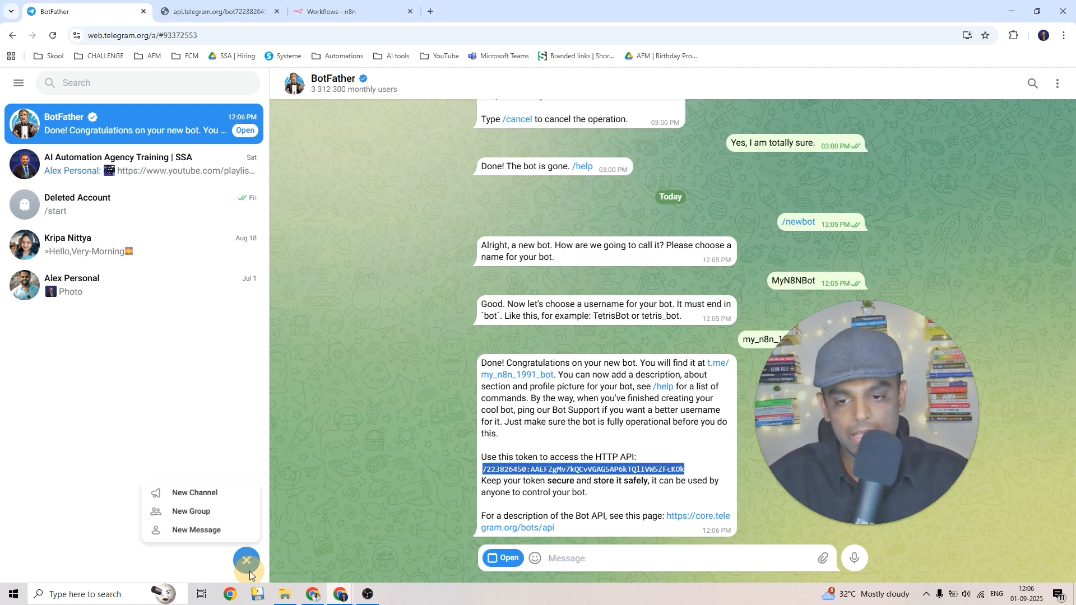
left_click(215, 511)
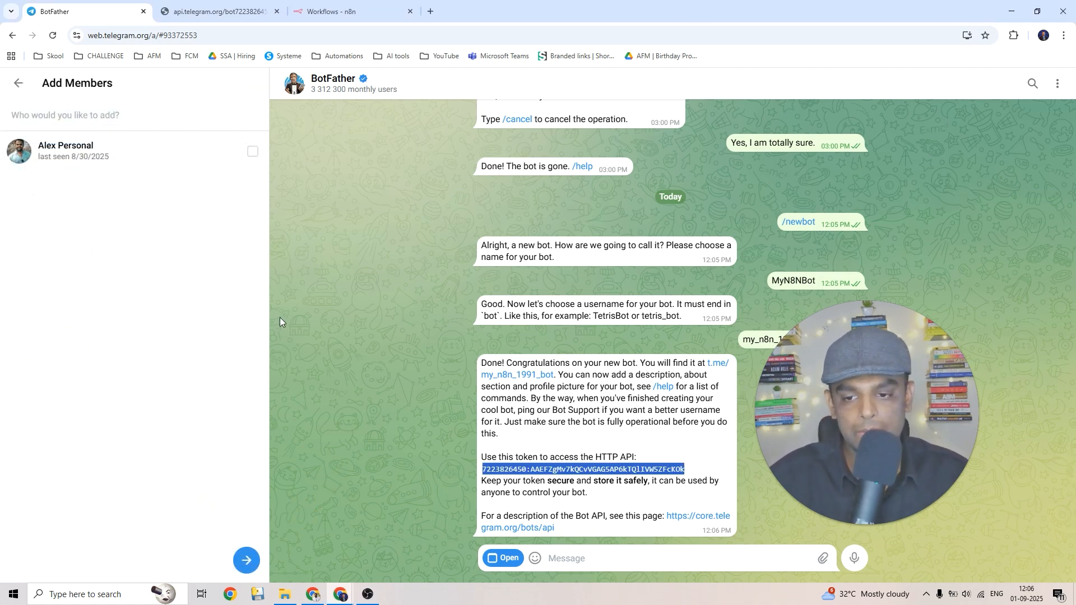
Step: Add my_n8n_1991_bot as the group's member and create the group with the suggested name
left_click(130, 114)
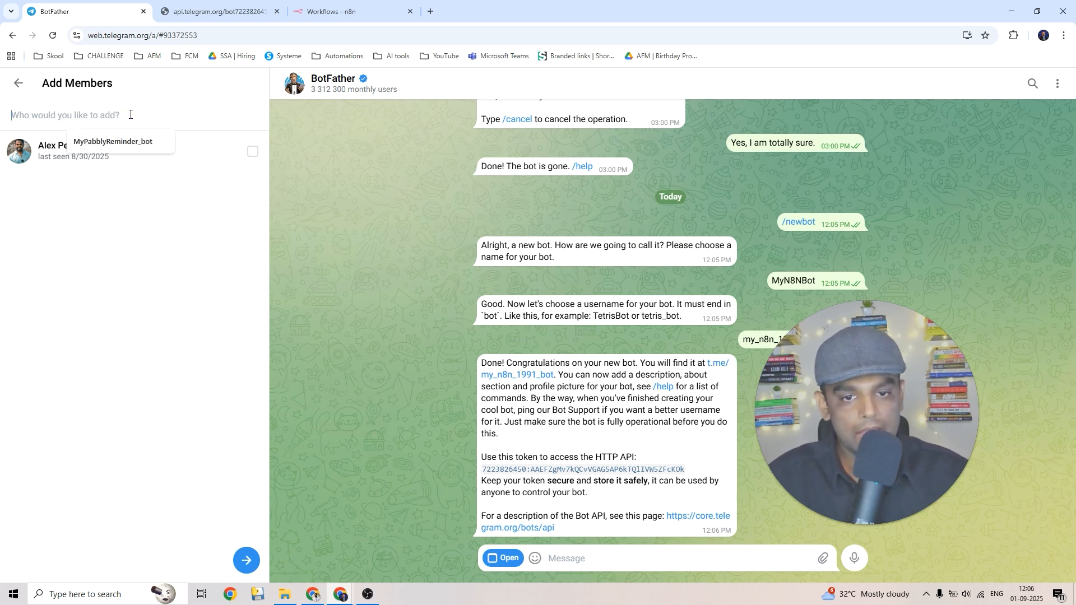
type("my_")
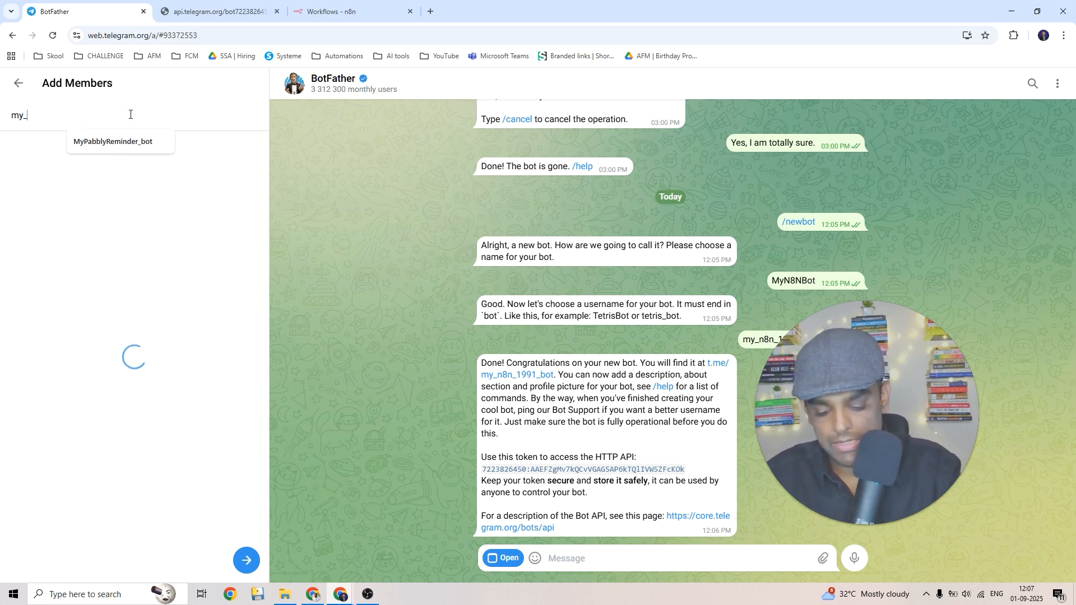
type("n8n_")
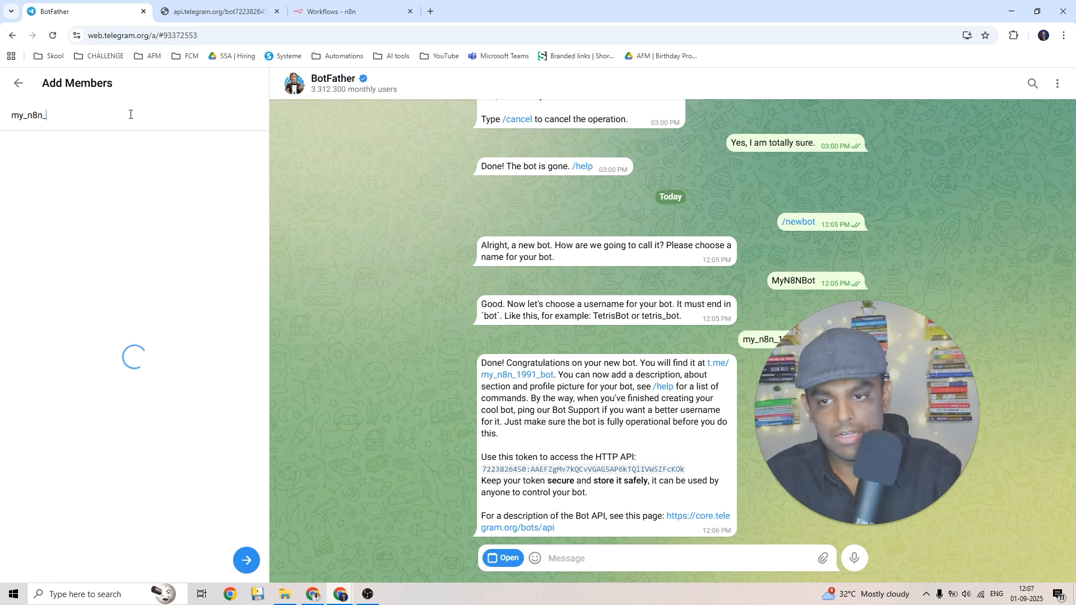
type("19")
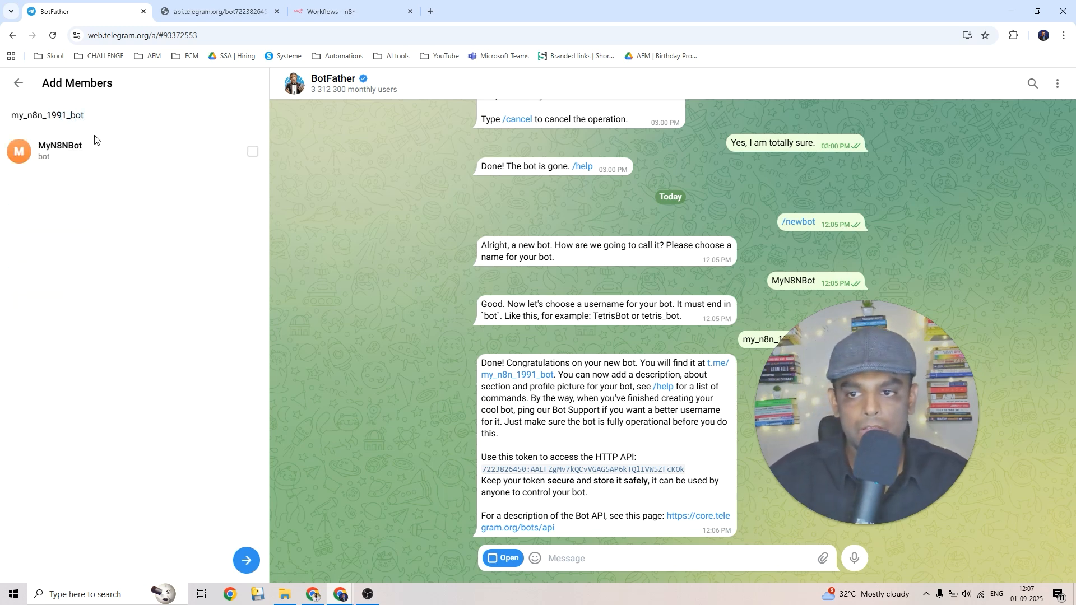
type("91_bot")
left_click(253, 151)
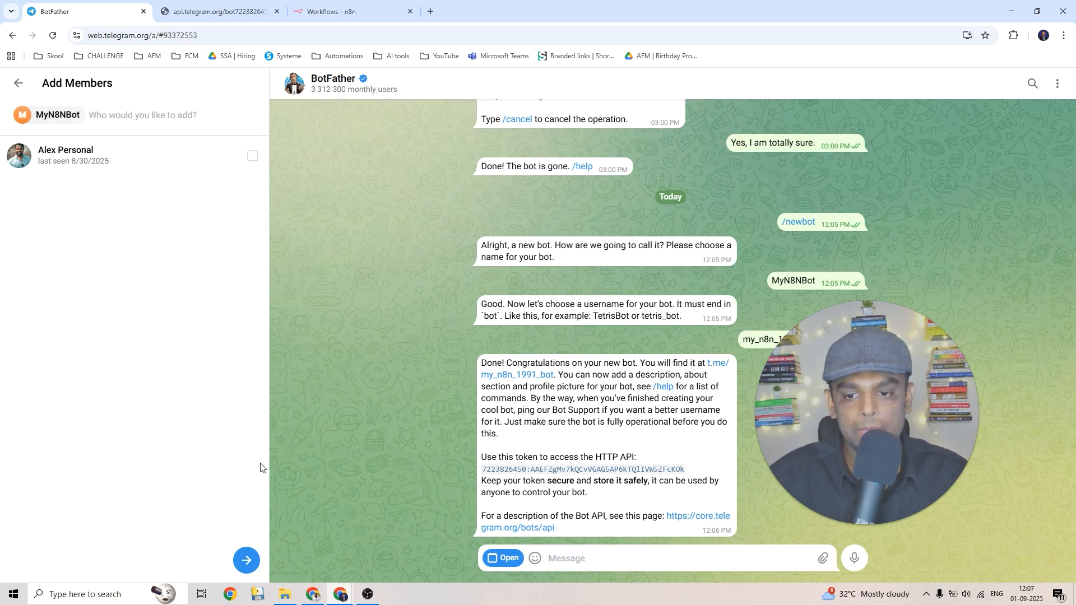
left_click(247, 558)
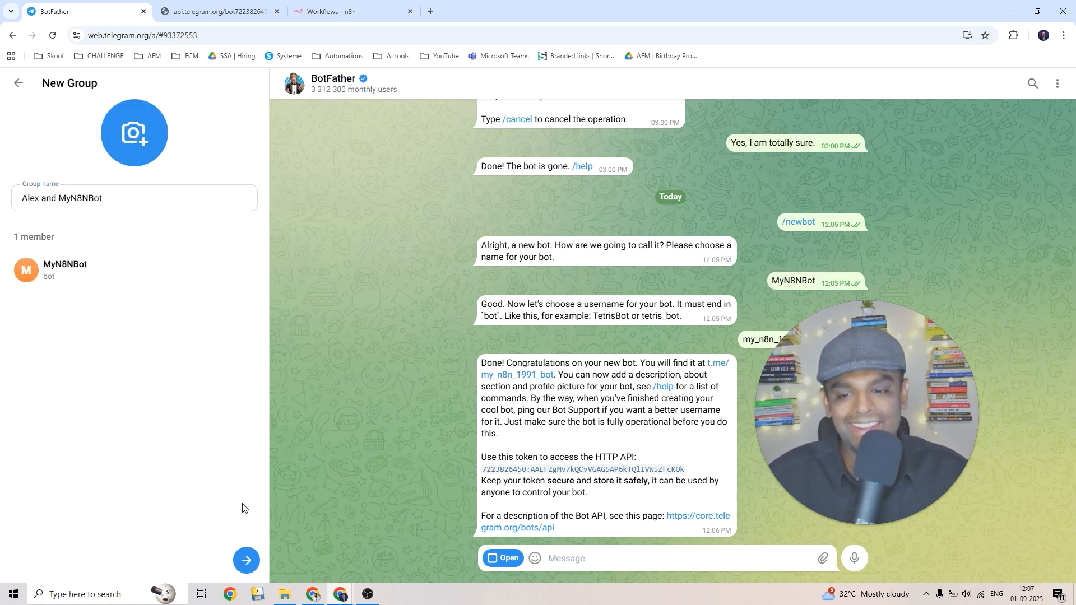
left_click(247, 560)
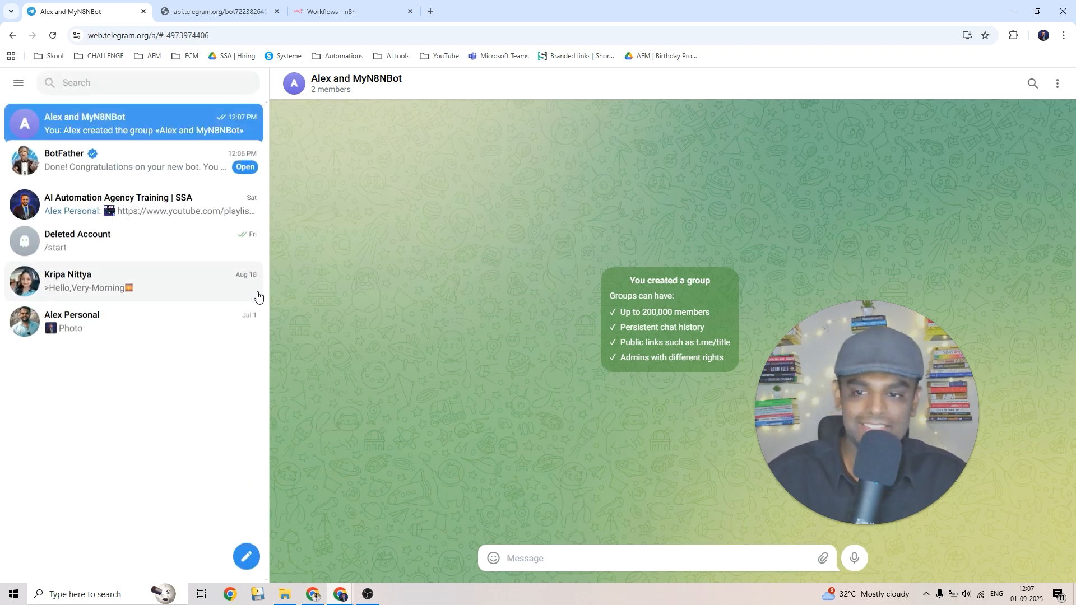
Step: Send the message "Hi" in the new bot group and reload the getUpdates page
left_click(524, 565)
key("Return")
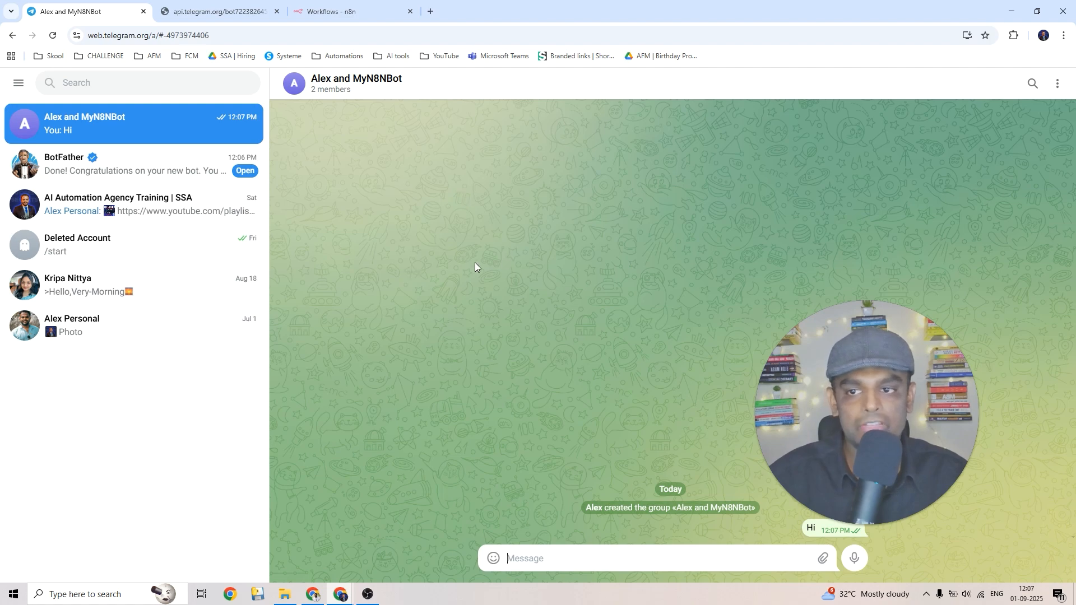
left_click(213, 12)
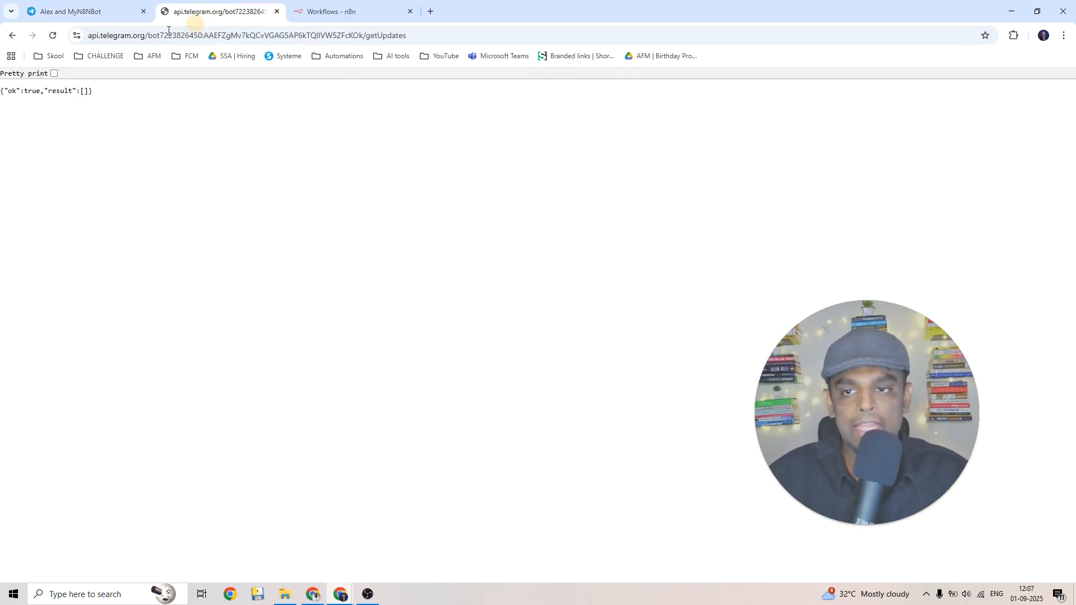
left_click(53, 36)
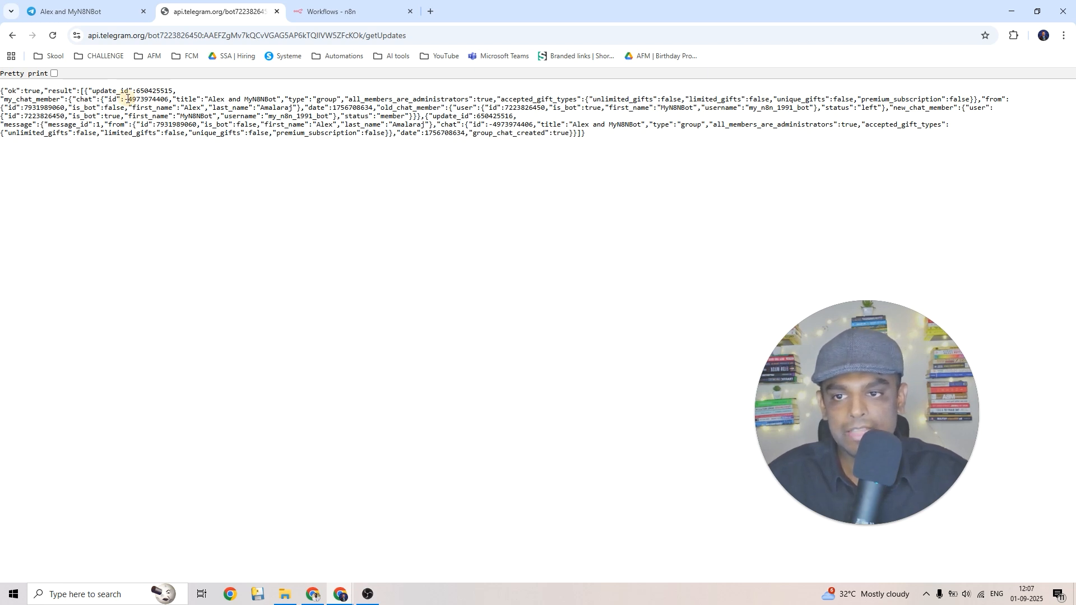
Step: Select the group's chat ID, including its minus sign, in the getUpdates response
left_click_drag(127, 99, 152, 106)
left_click(159, 99)
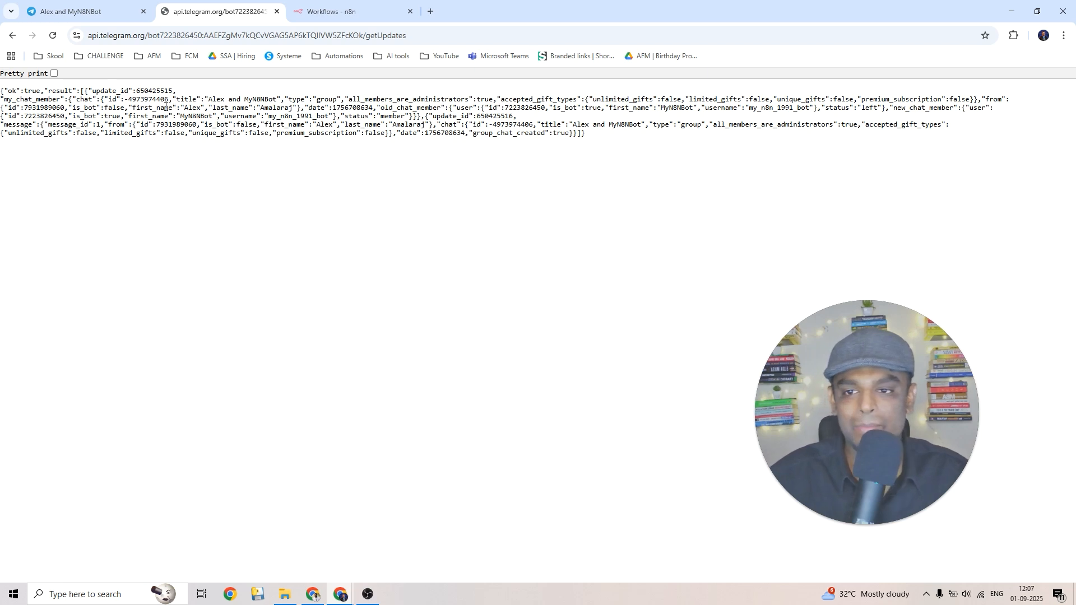
double_click(127, 99)
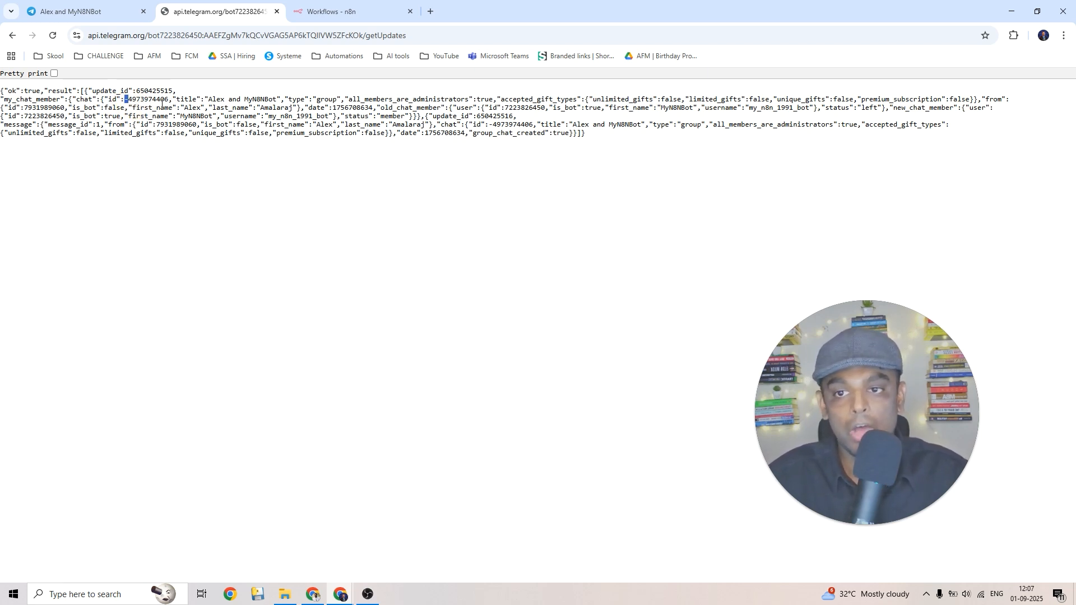
left_click_drag(169, 99, 124, 100)
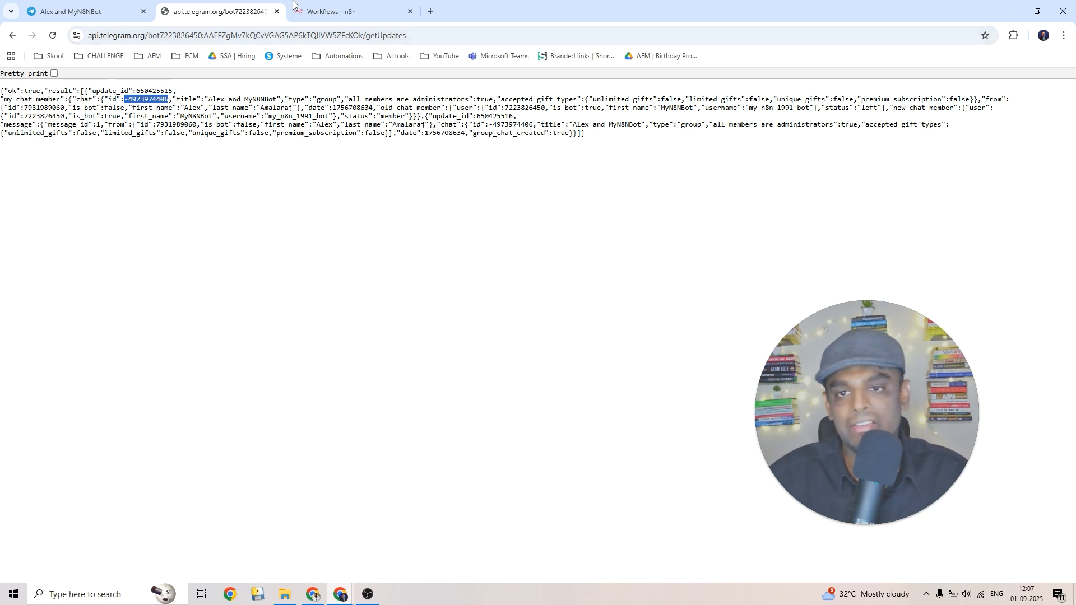
Step: Switch to n8n and start a new credential of the Telegram API type
left_click(322, 4)
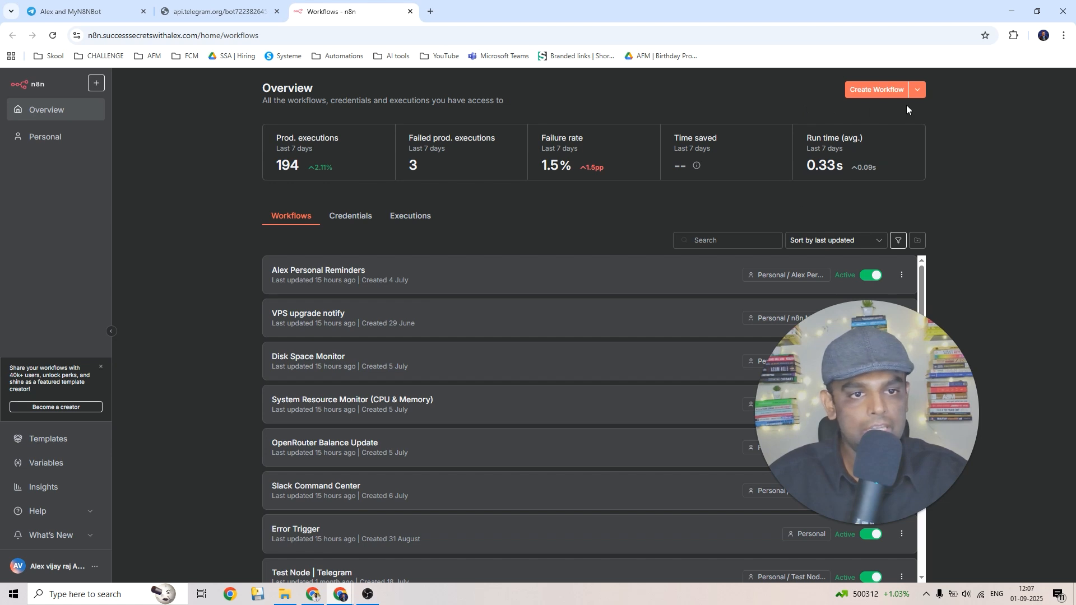
left_click(916, 90)
left_click(884, 114)
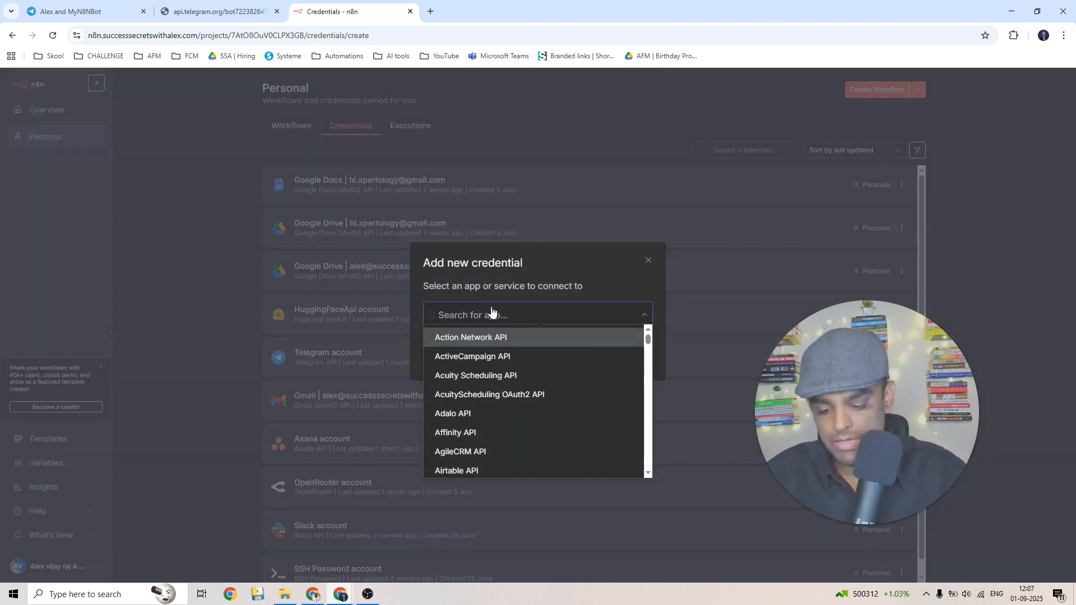
type("telegra")
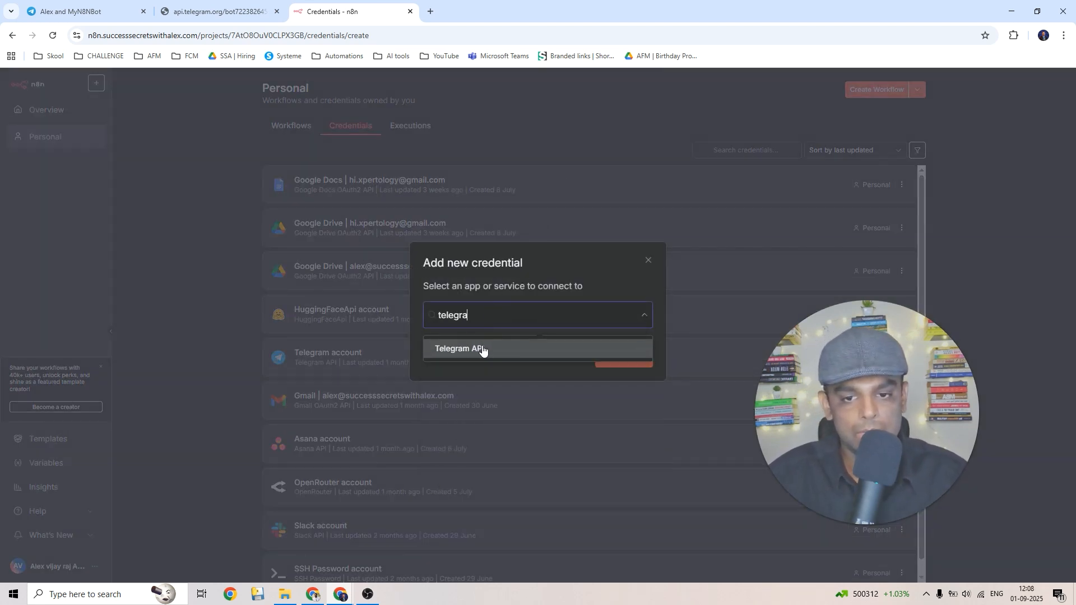
left_click(482, 350)
left_click(622, 356)
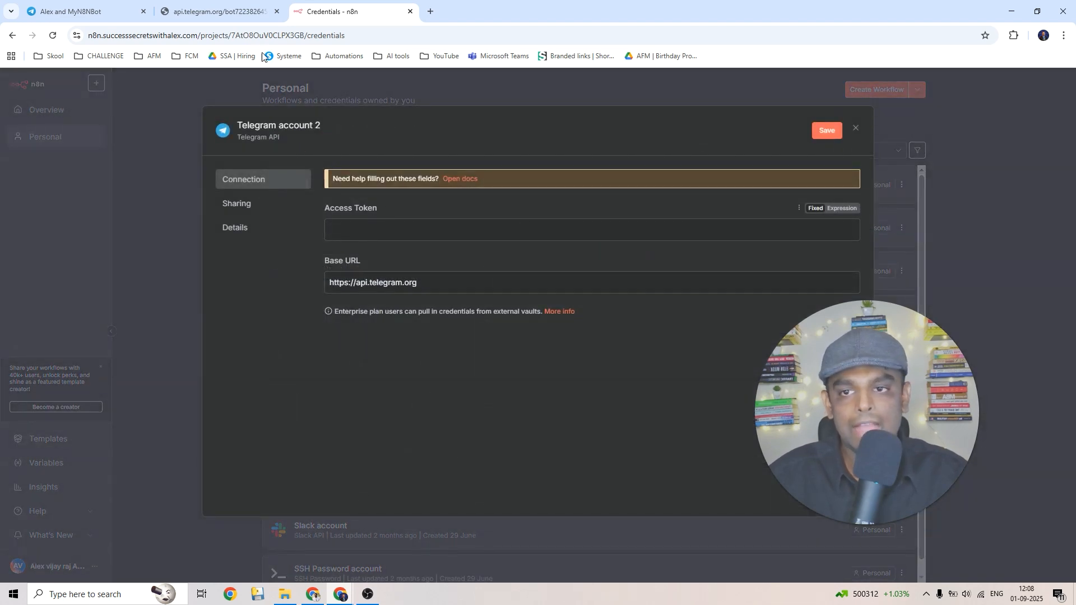
Step: Copy the bot's API token from the BotFather chat and paste it into the n8n credential's Access Token field
left_click(220, 11)
left_click(96, 8)
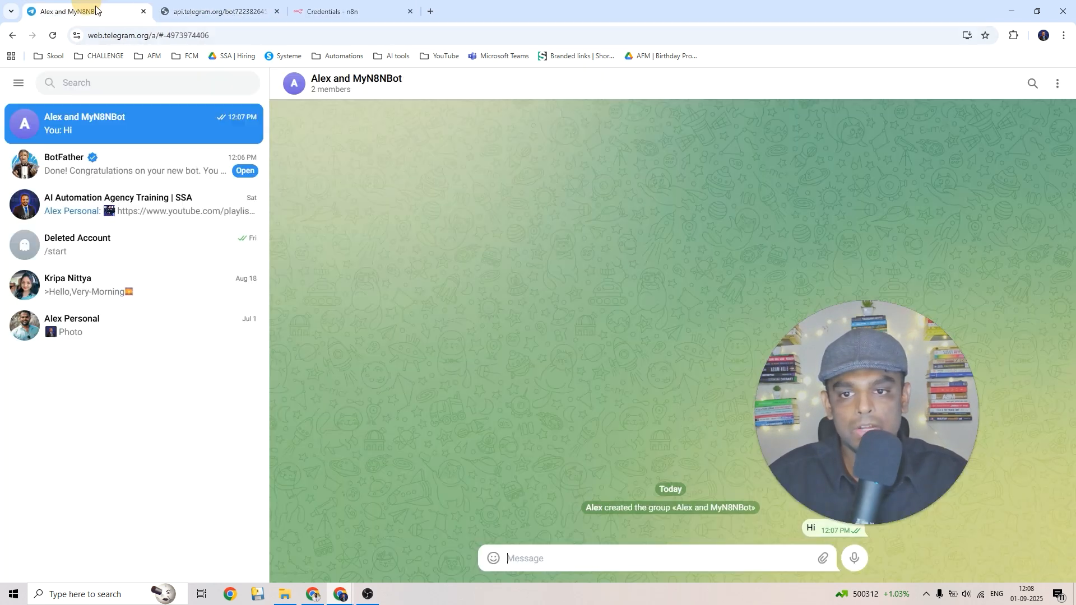
left_click(140, 173)
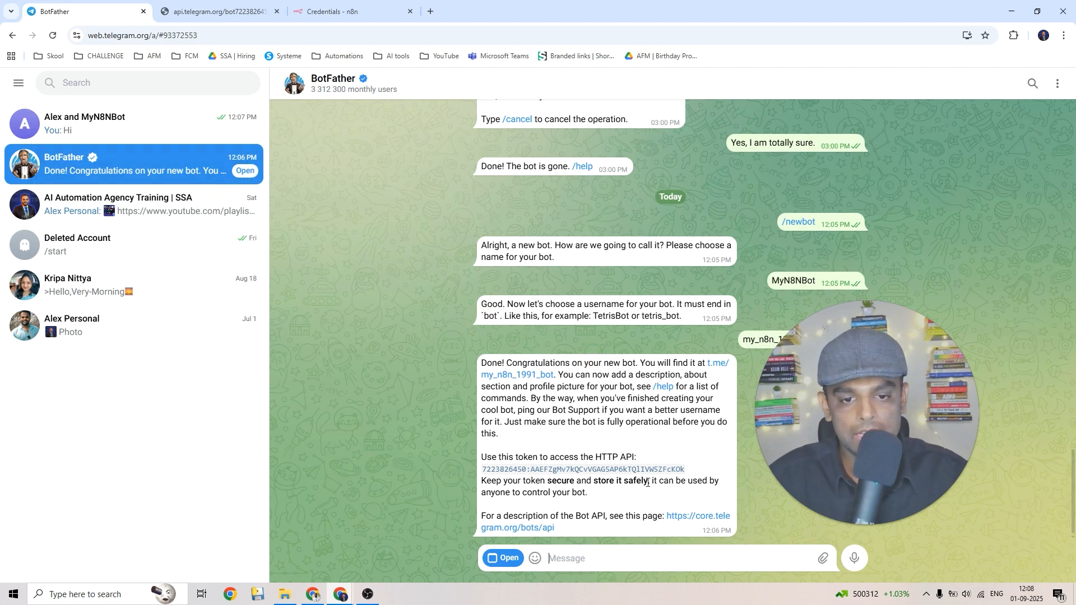
left_click_drag(685, 475, 485, 471)
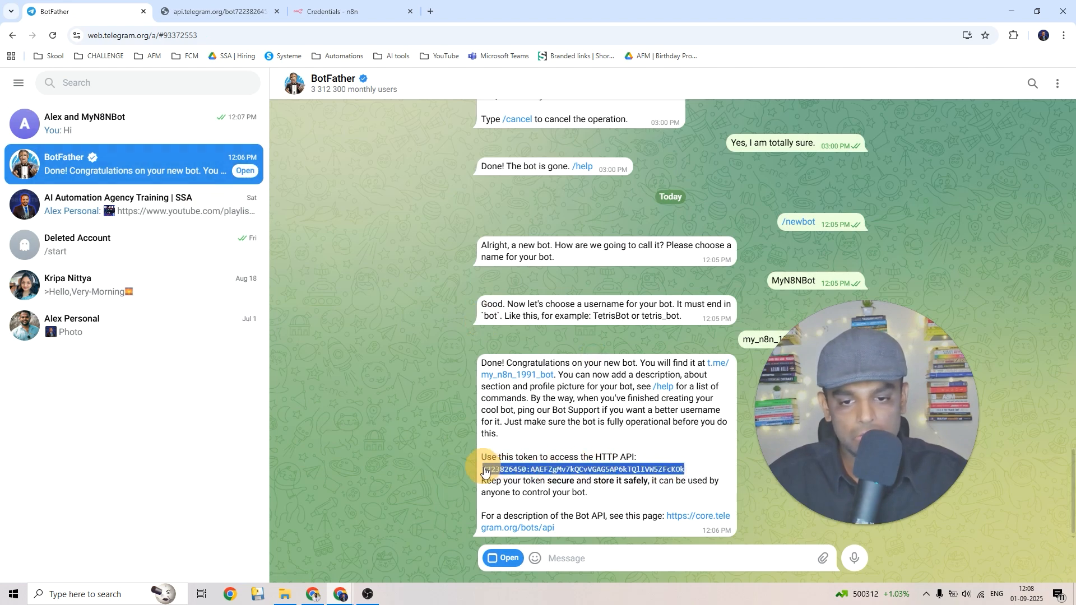
left_click(219, 11)
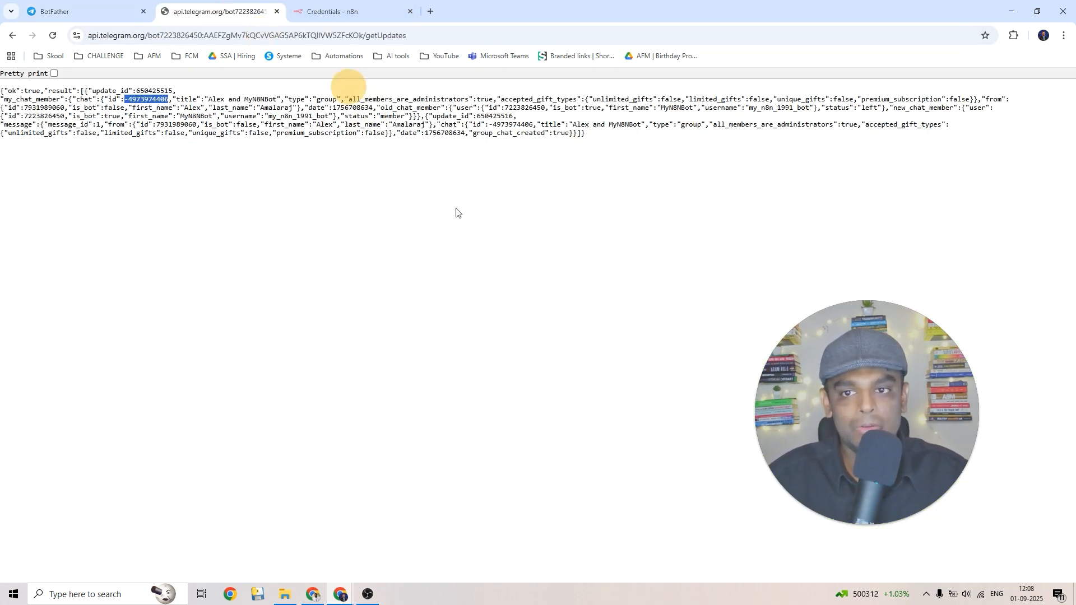
left_click(328, 22)
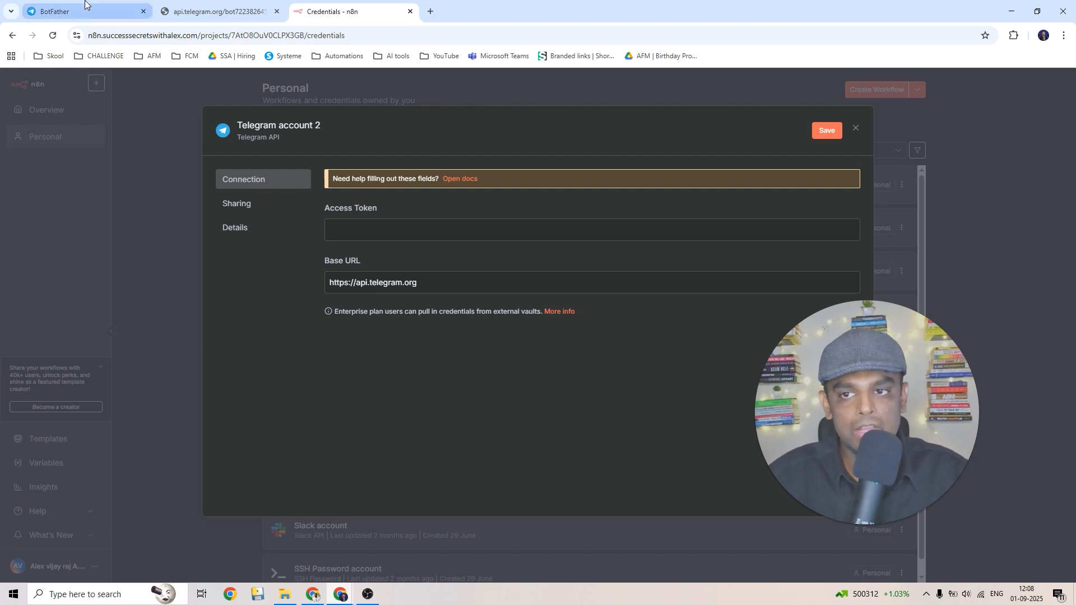
left_click(84, 11)
left_click(350, 12)
left_click(354, 230)
key("ctrl+v")
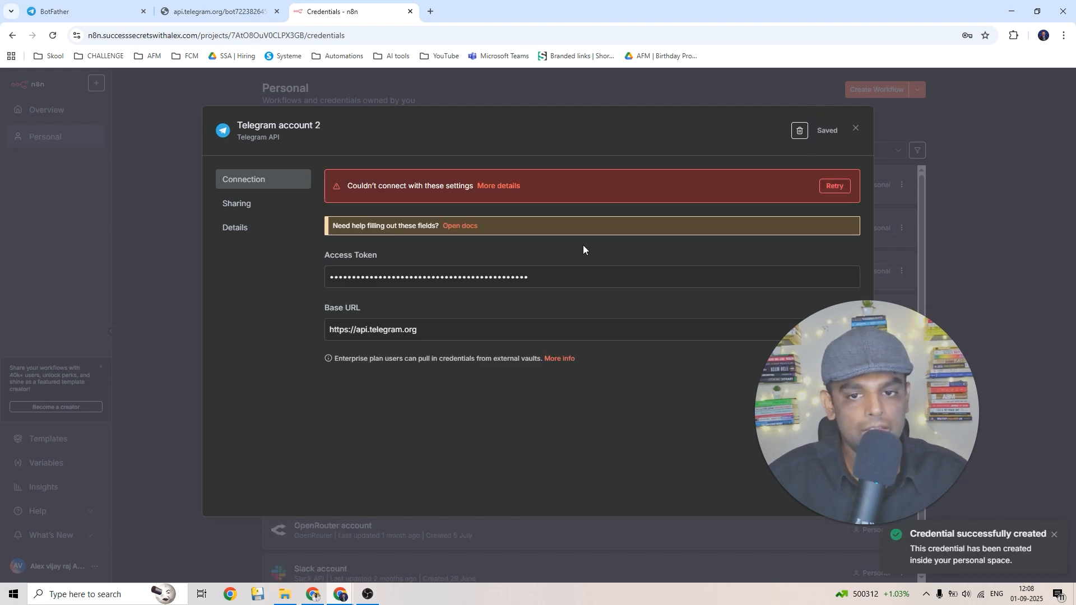
Step: Replace the credential's Access Token with the complete bot token, save the credential and close it
double_click(566, 279)
key("ctrl+v")
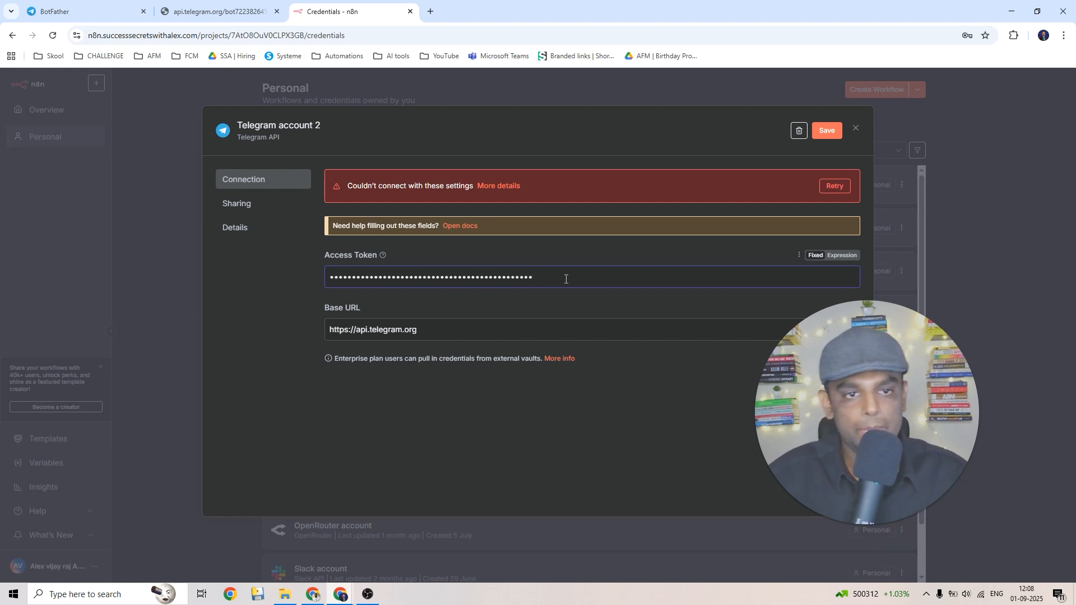
left_click(826, 130)
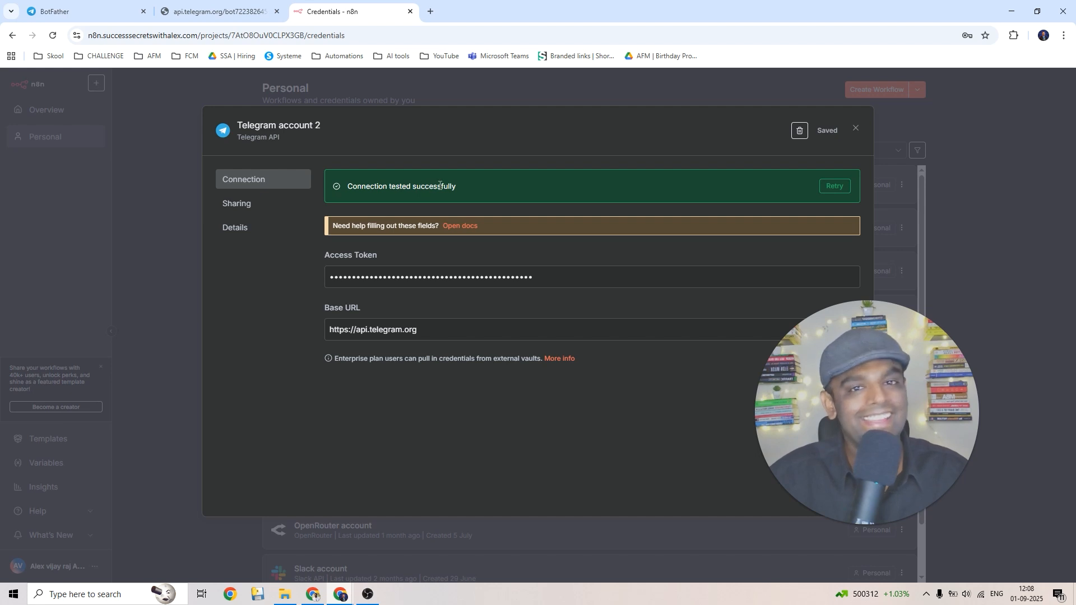
left_click(855, 130)
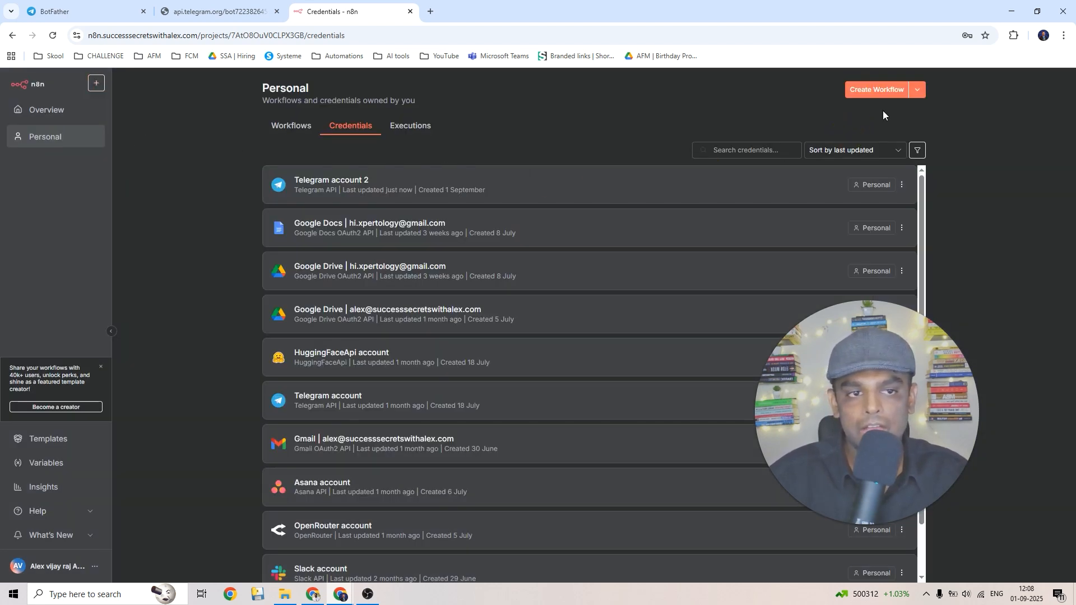
Step: Create a new workflow that starts with a manual trigger
left_click(888, 95)
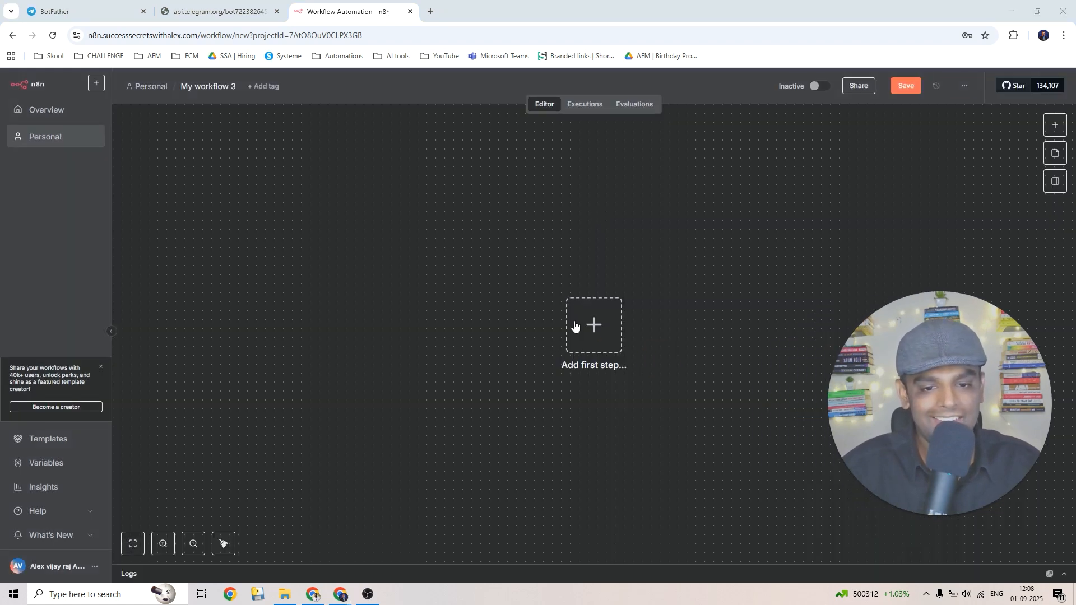
left_click(579, 320)
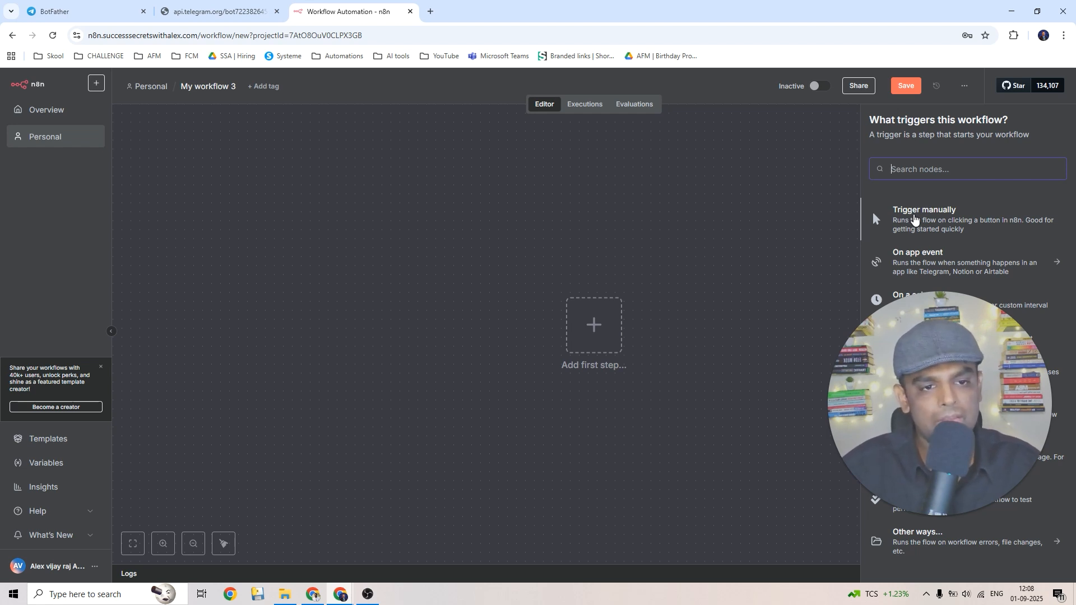
left_click(912, 217)
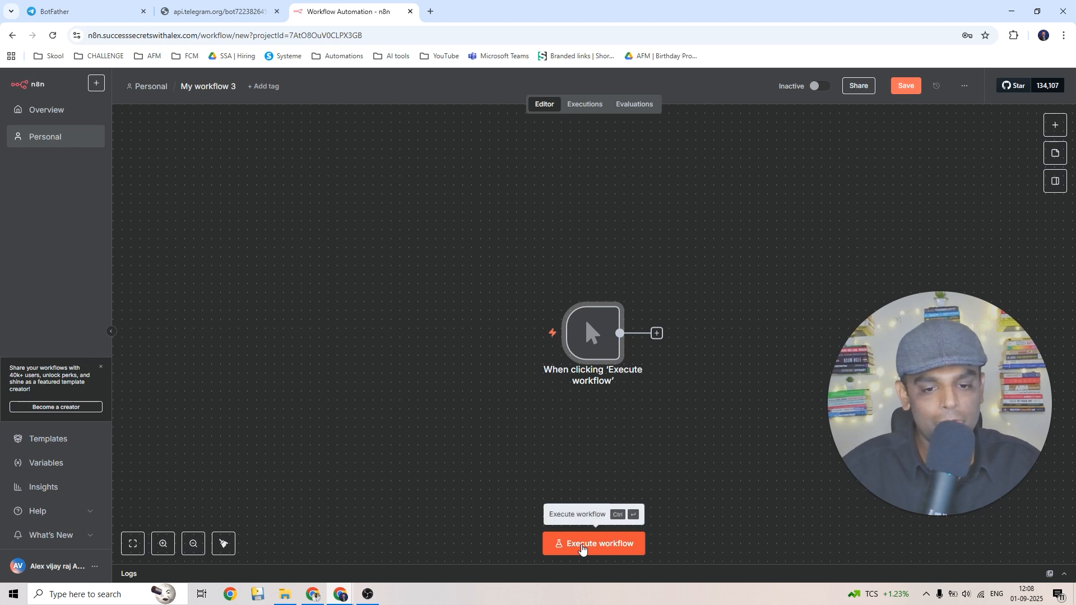
Step: Execute the workflow once and move its trigger node toward the canvas's upper left
left_click(592, 544)
left_click_drag(579, 322, 364, 250)
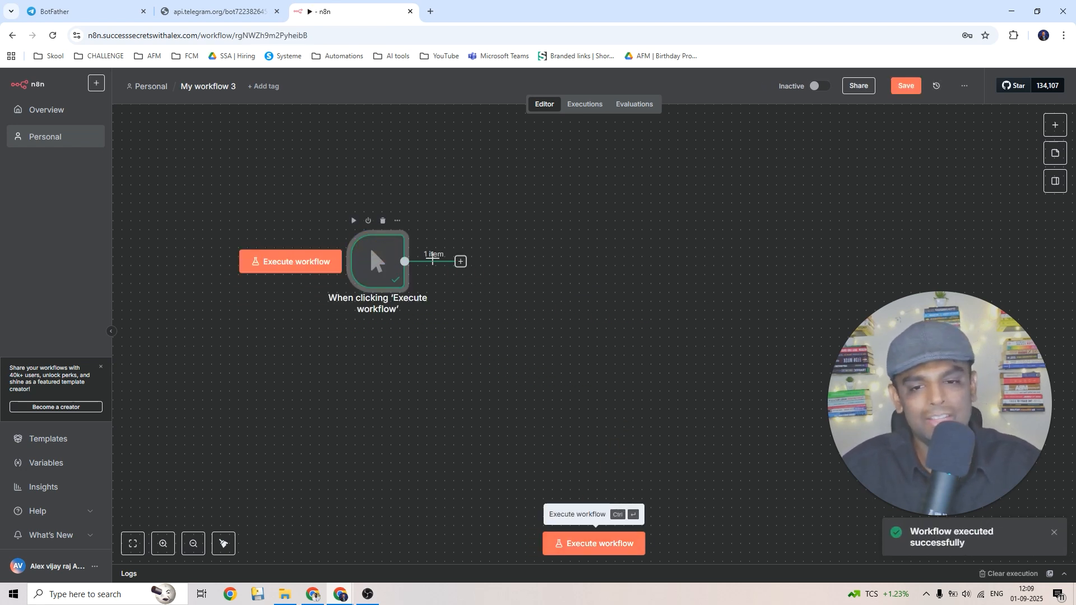
Step: Add a Telegram node with the Send a text message action after the manual trigger
left_click(461, 261)
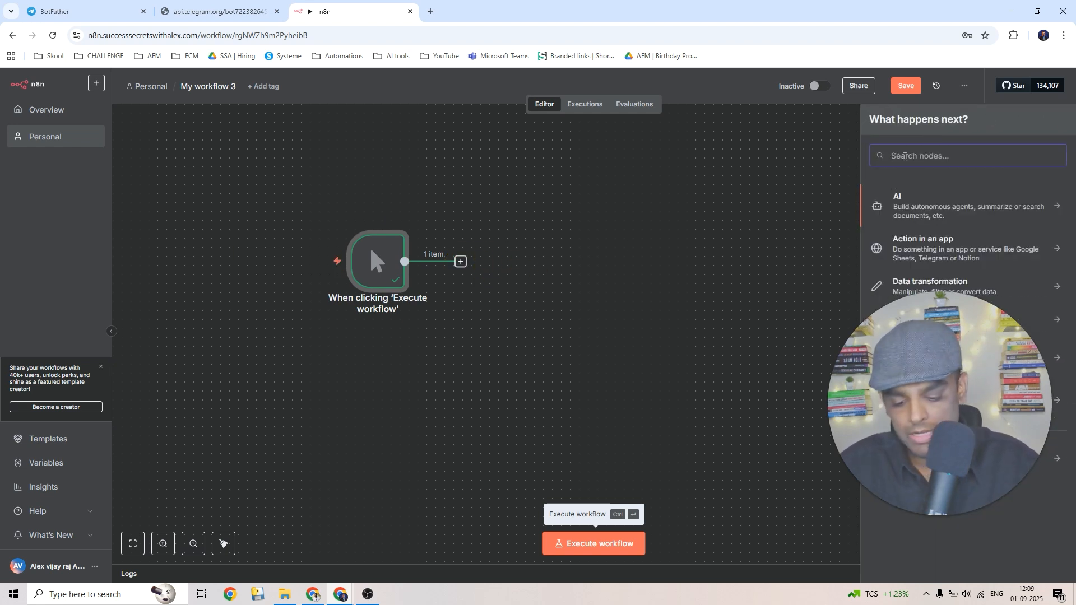
type("teleg")
left_click(912, 197)
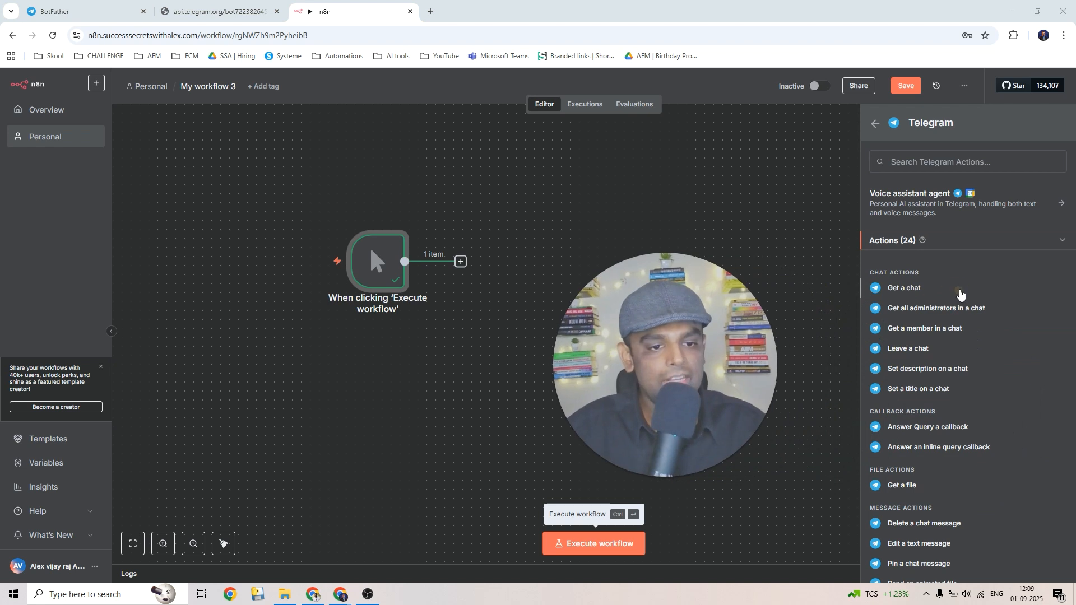
scroll(934, 392, "down", 1)
scroll(934, 392, "down", 4)
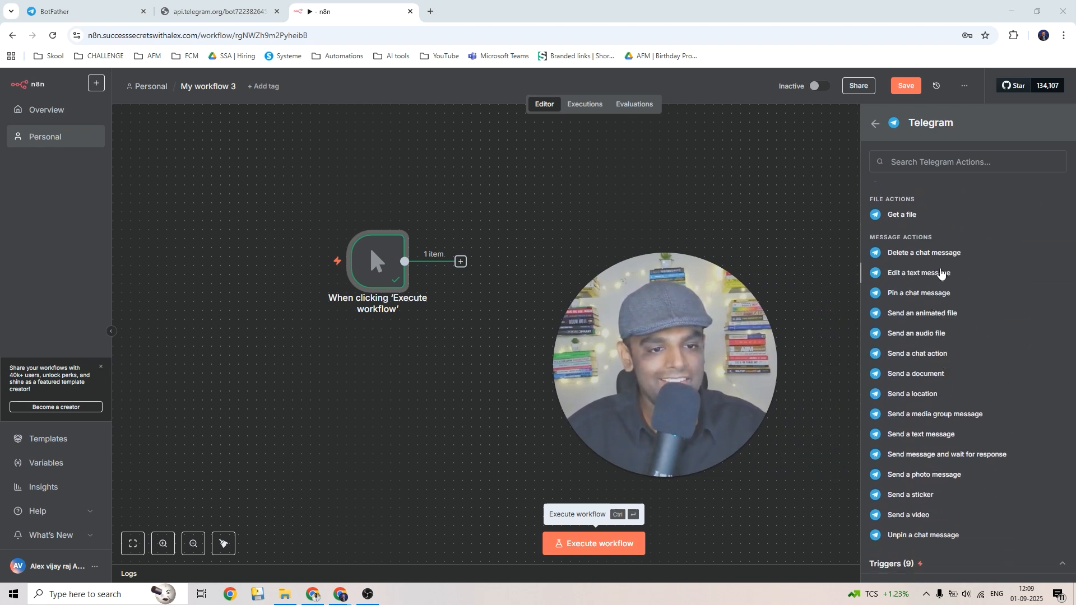
scroll(892, 295, "up", 2)
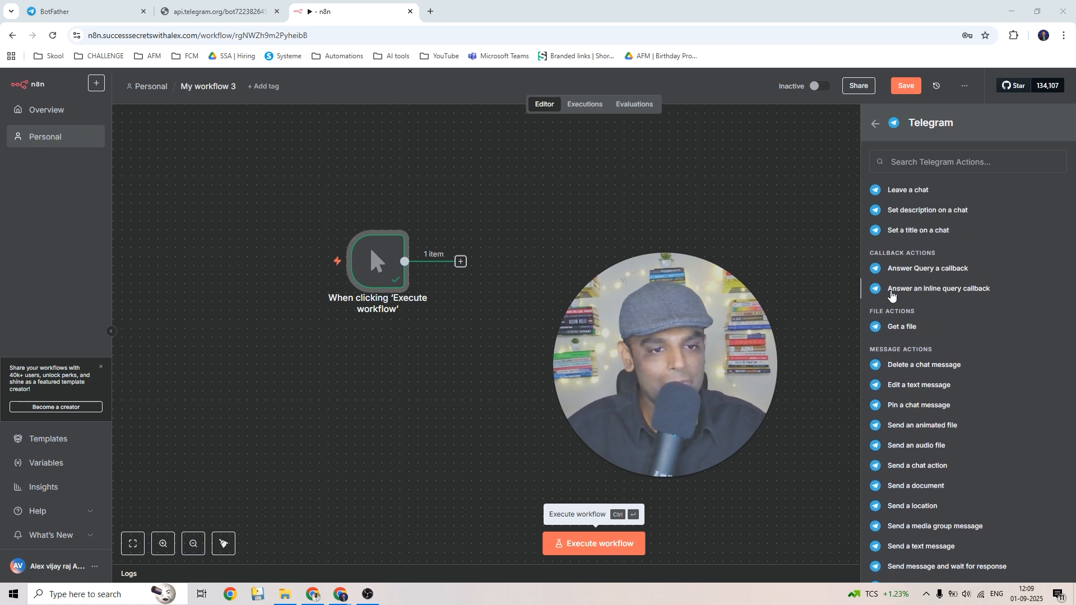
scroll(907, 308, "up", 3)
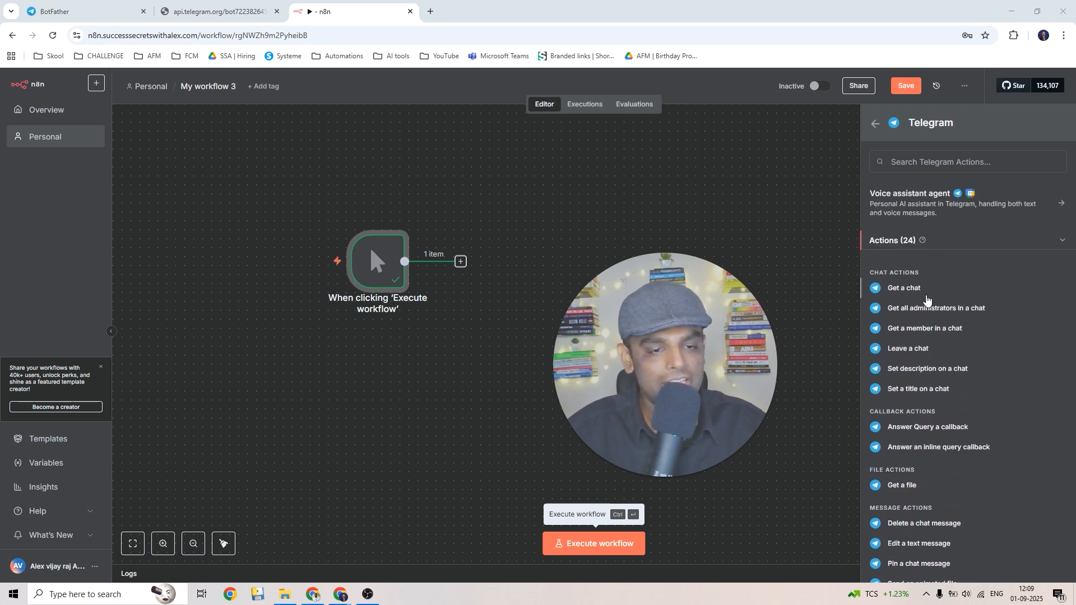
scroll(942, 375, "down", 5)
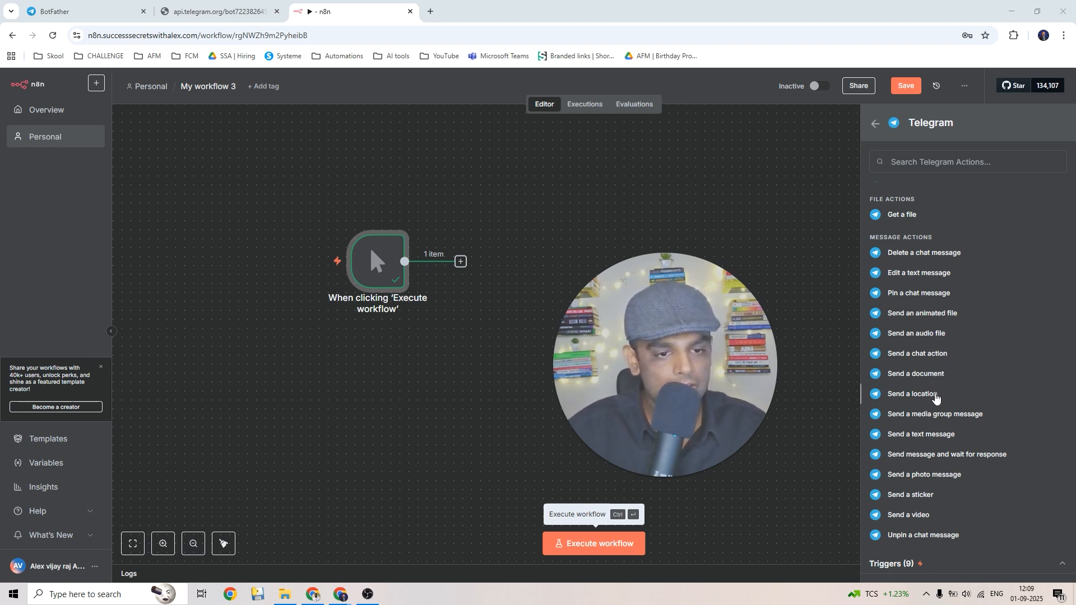
left_click(930, 435)
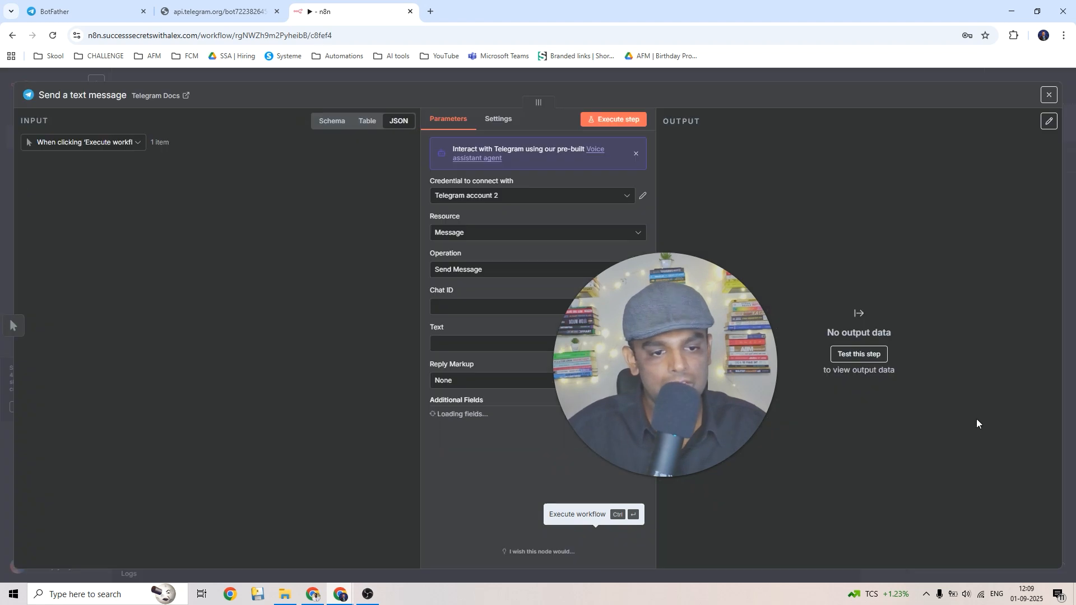
Step: Choose Telegram account 2 as the credential for the Send a text message node
left_click_drag(667, 342, 892, 341)
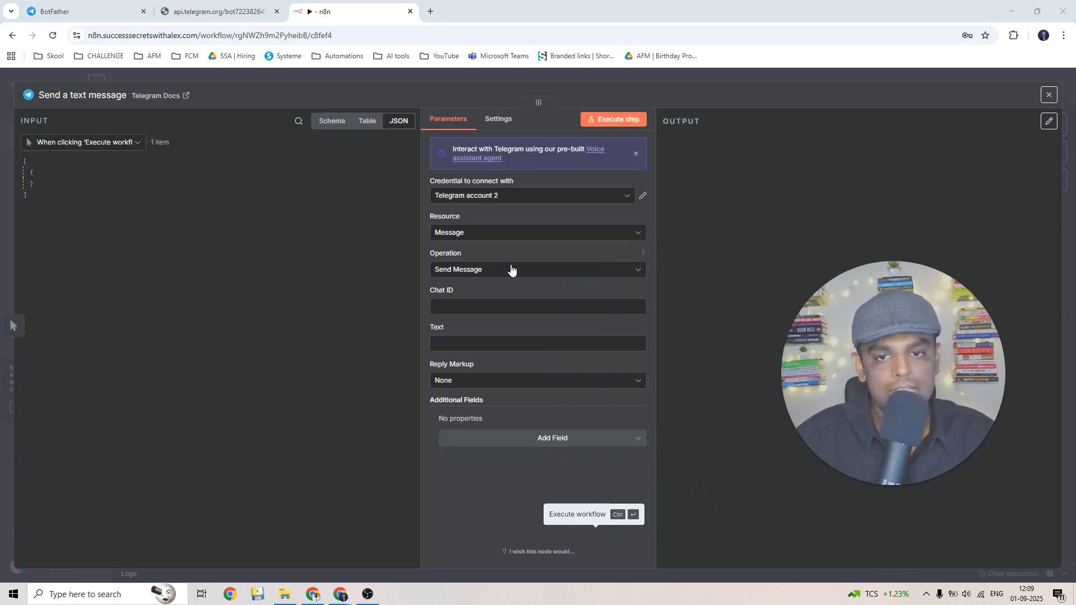
left_click(485, 196)
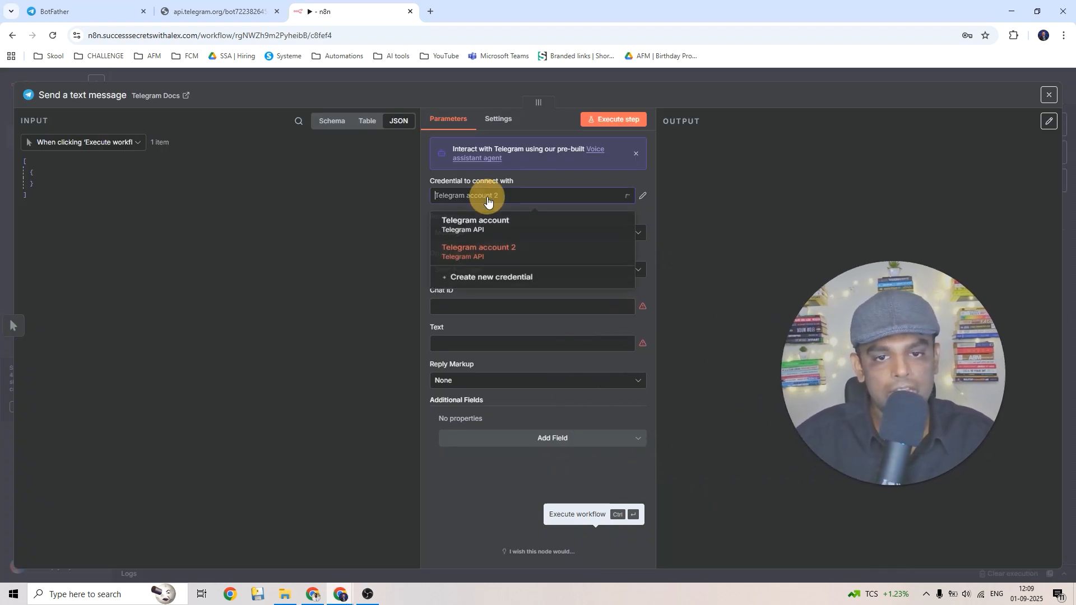
left_click(491, 250)
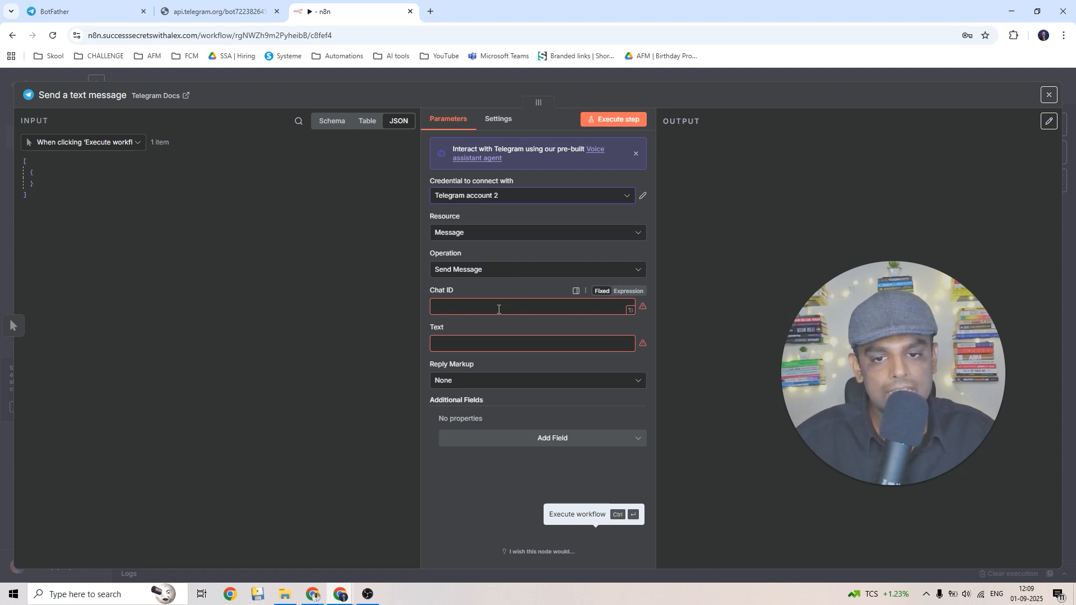
Step: Copy the group's chat ID from the getUpdates response into the Chat ID of the n8n Send a text message node
left_click(199, 10)
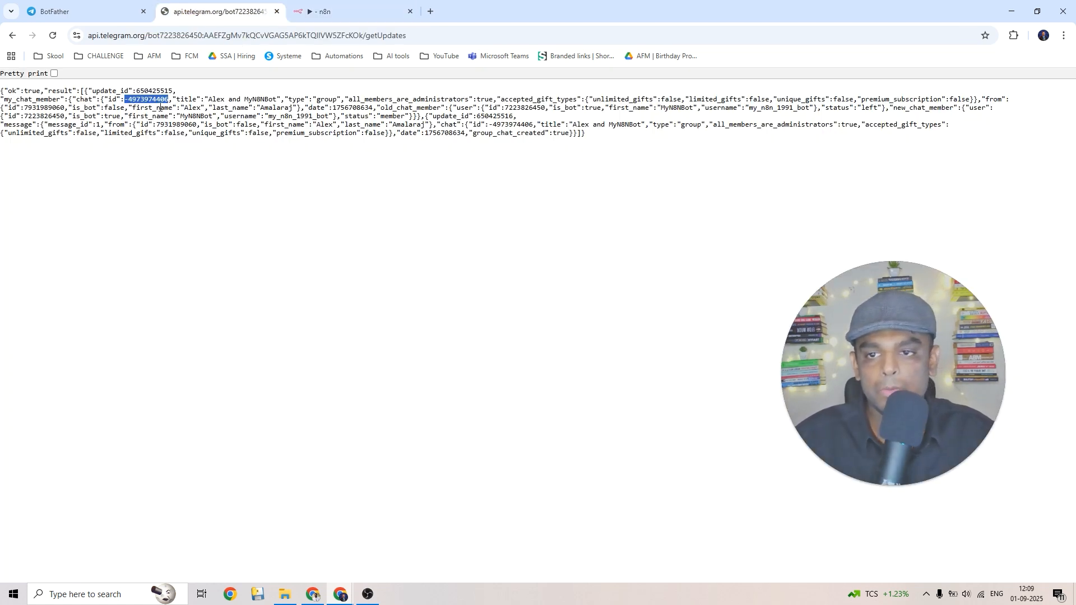
left_click(159, 106)
left_click_drag(169, 99, 129, 102)
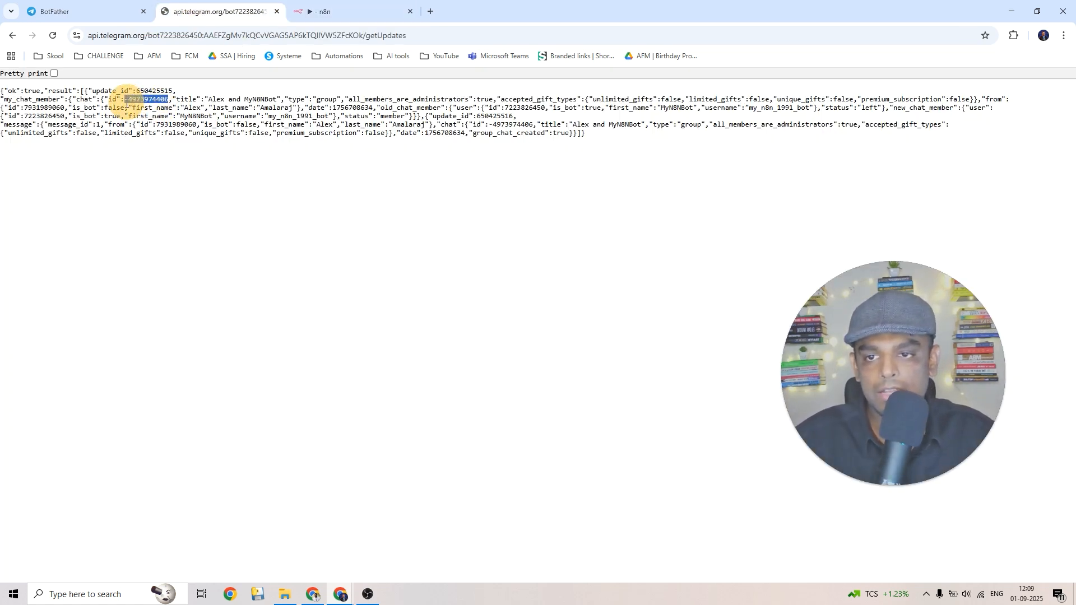
left_click(337, 11)
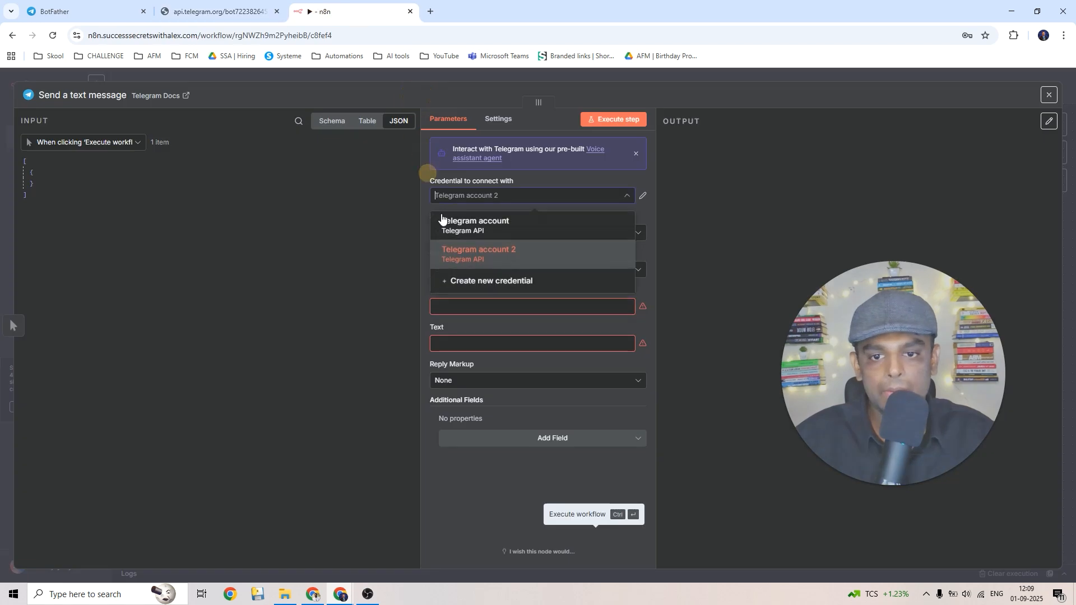
left_click(457, 306)
key("ctrl+v")
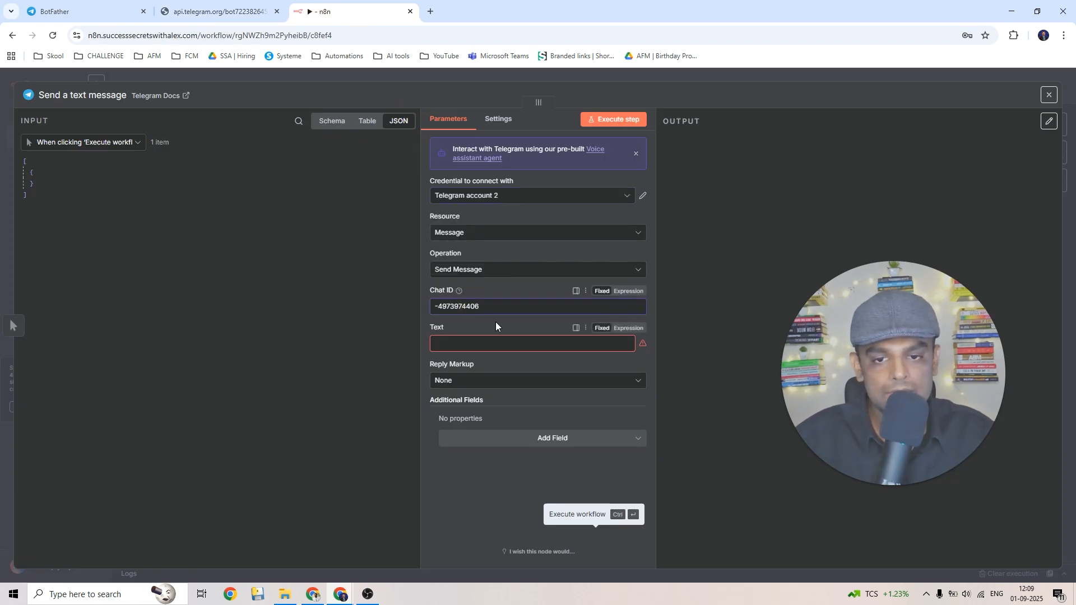
Step: Set the message text to "Hi from n8n!!!!" and execute the Send a text message node
left_click(476, 348)
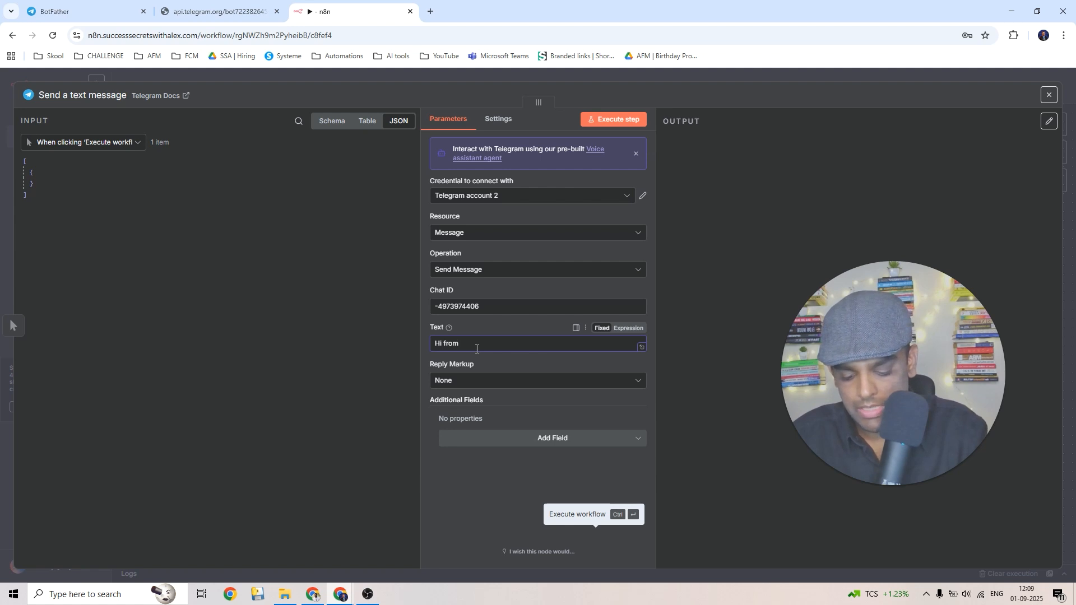
type("Hi from n8n!!!!")
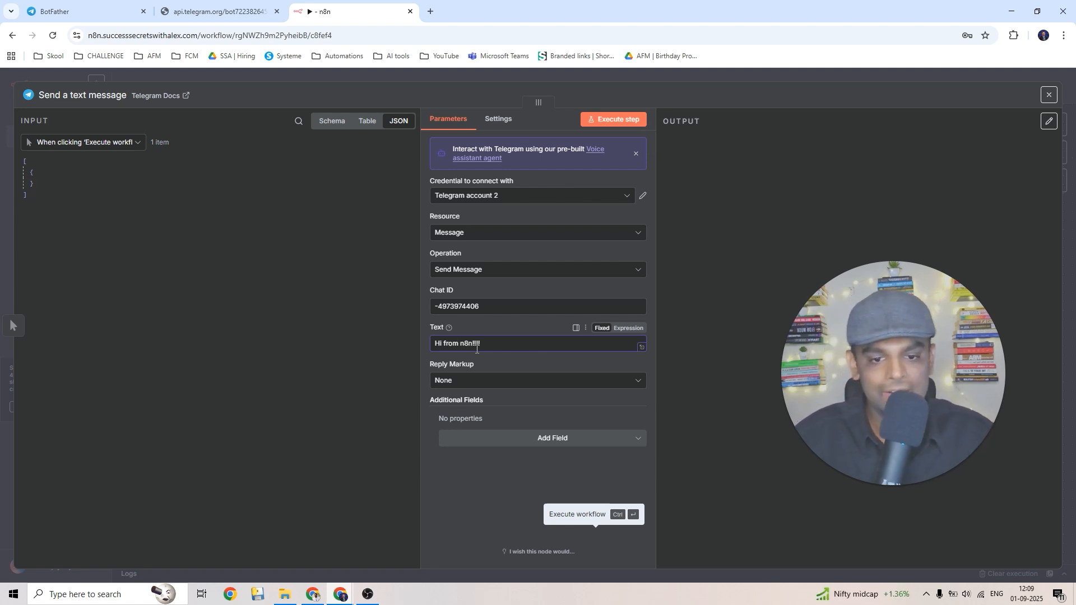
left_click(501, 496)
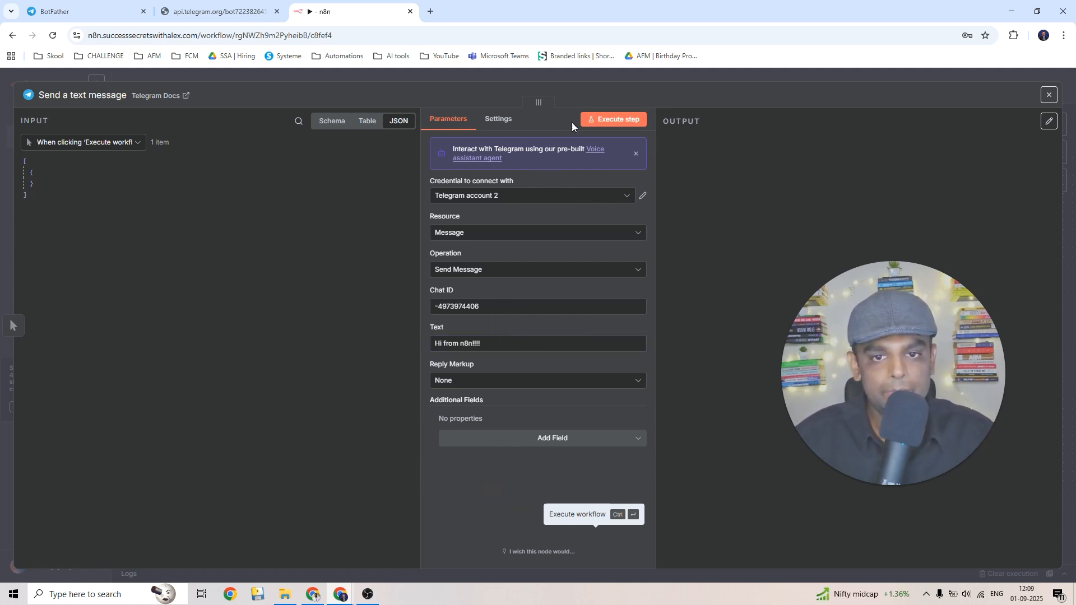
left_click(600, 120)
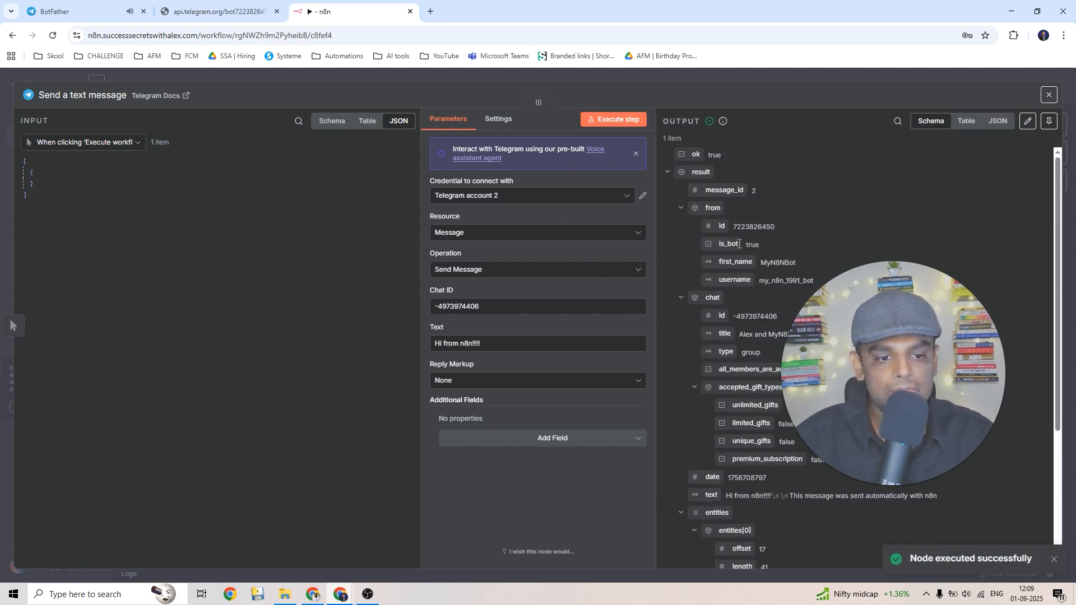
Step: Switch to Telegram Web, open the bot's group chat and examine the received message, including its attribution line
left_click(93, 9)
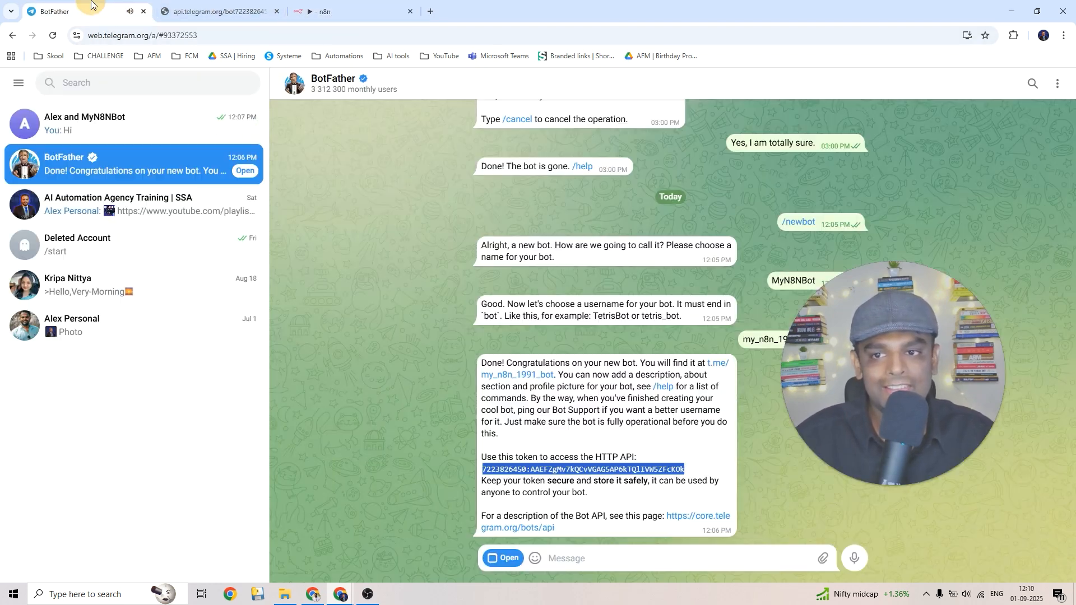
left_click(167, 133)
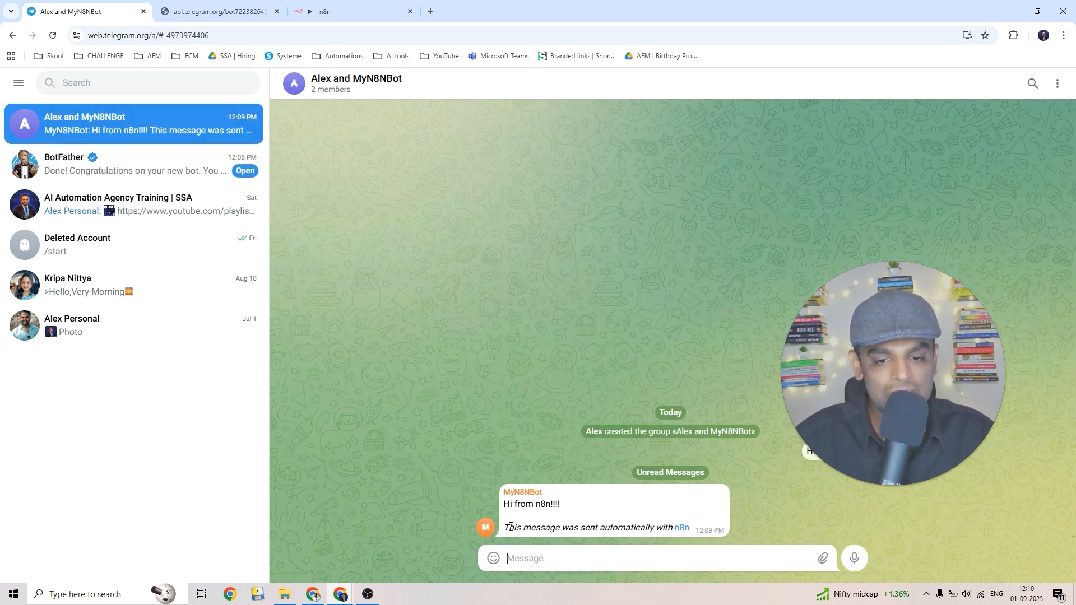
left_click_drag(510, 527, 675, 528)
left_click(655, 512)
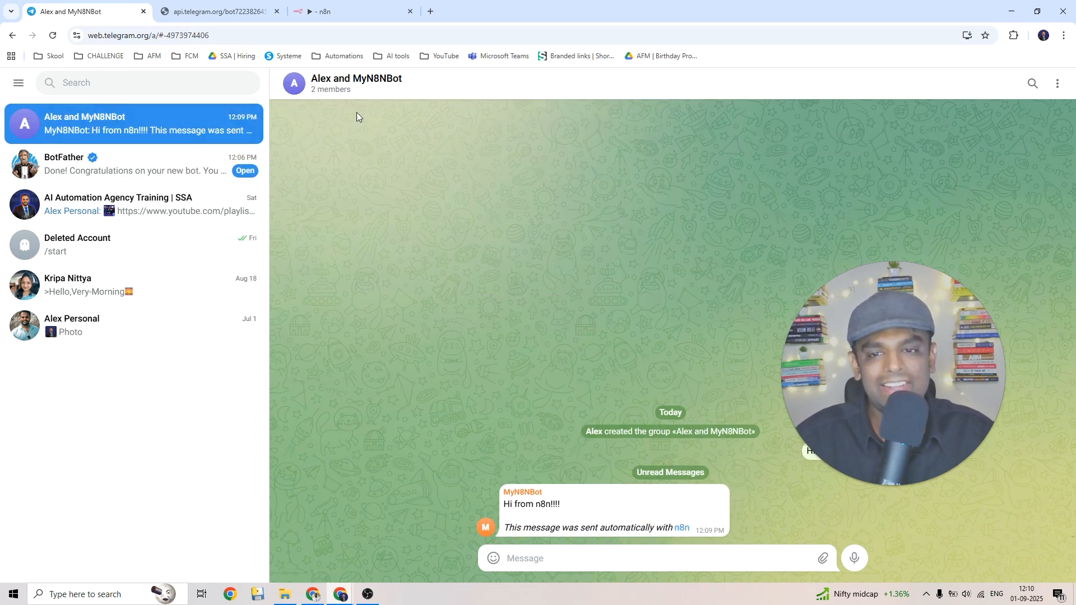
Step: Back in n8n, add the Append n8n Attribution option to the Send a text message node and turn it off
left_click(342, 10)
left_click(544, 443)
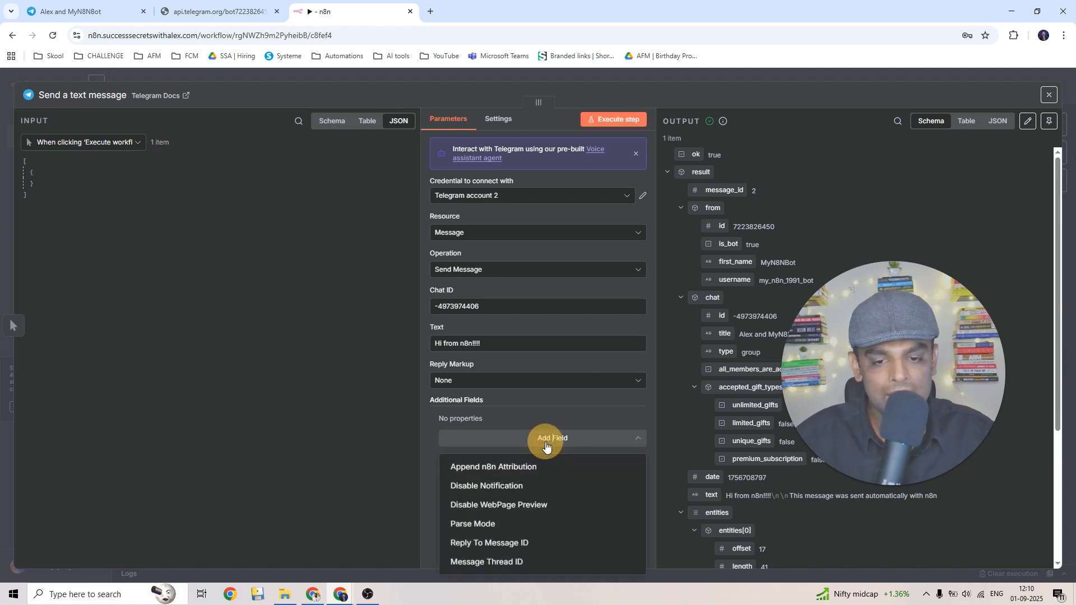
left_click(503, 473)
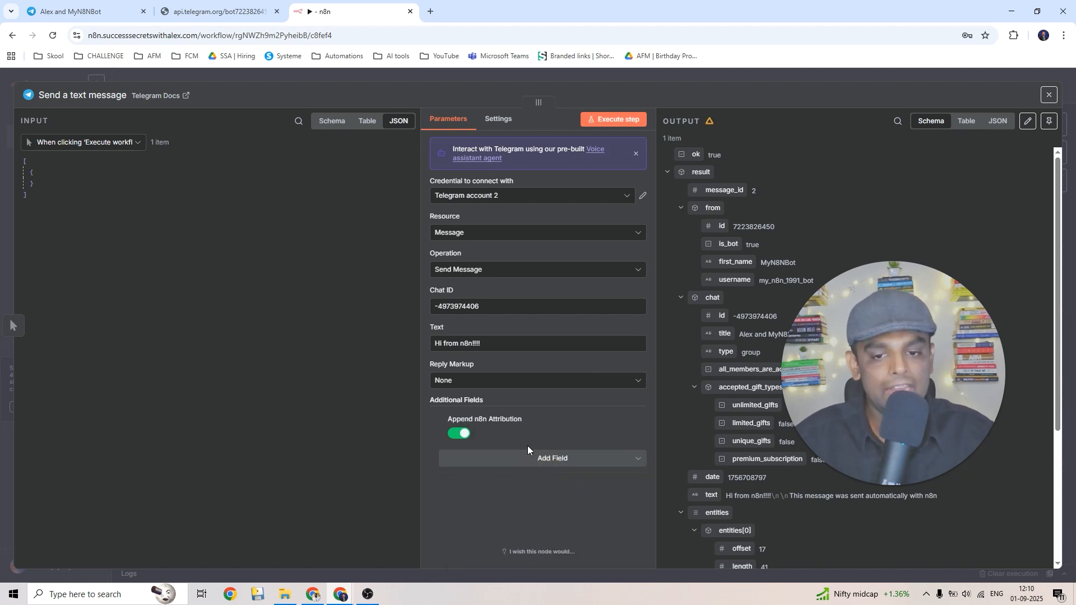
left_click(462, 434)
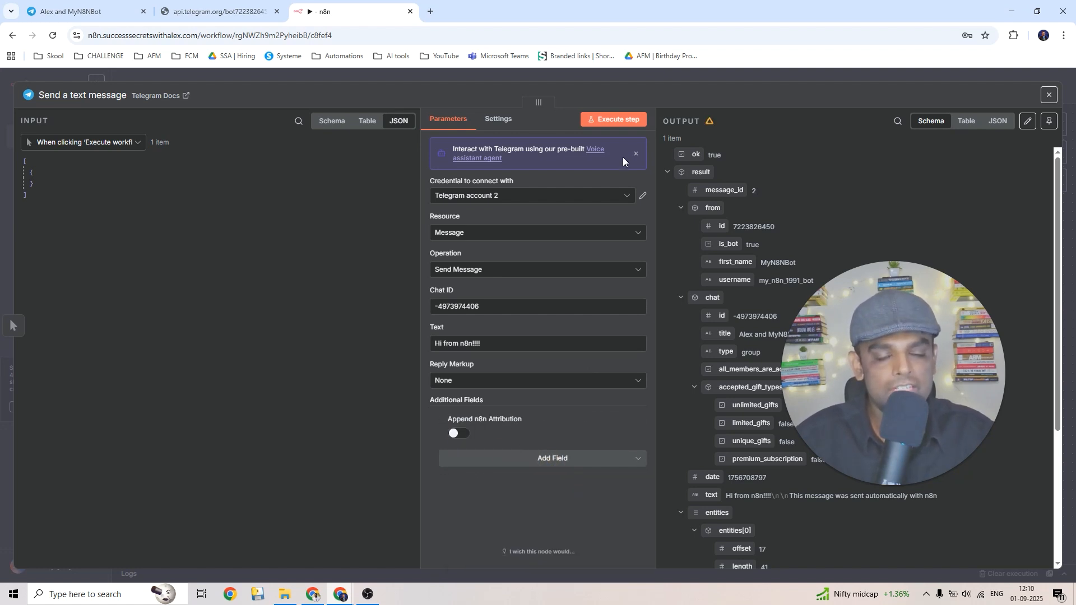
Step: Execute the Send a text message node again and check the new message in the Telegram group chat
left_click(613, 120)
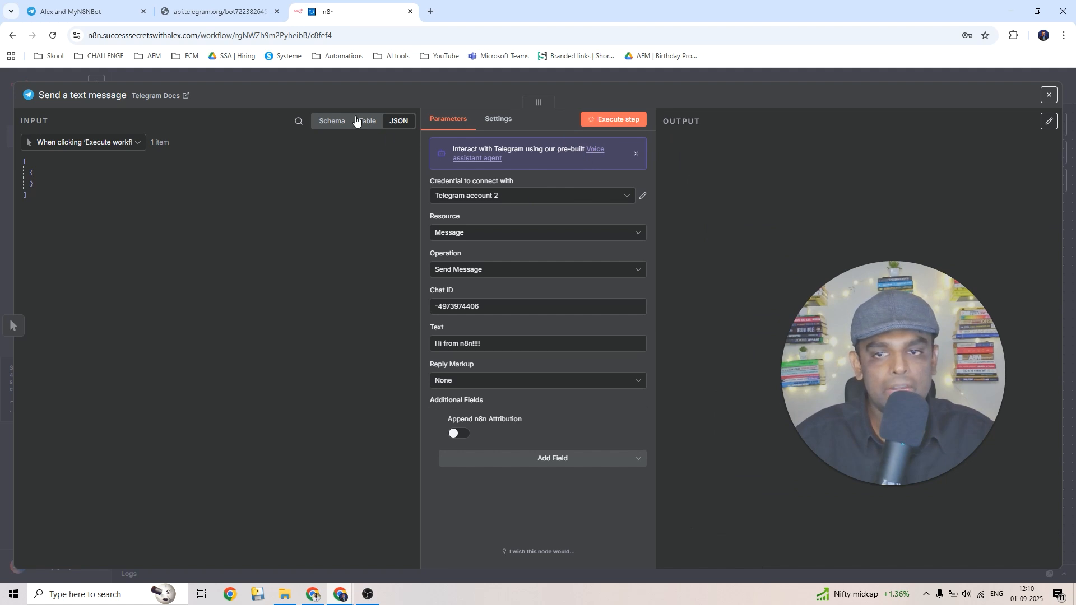
left_click(70, 12)
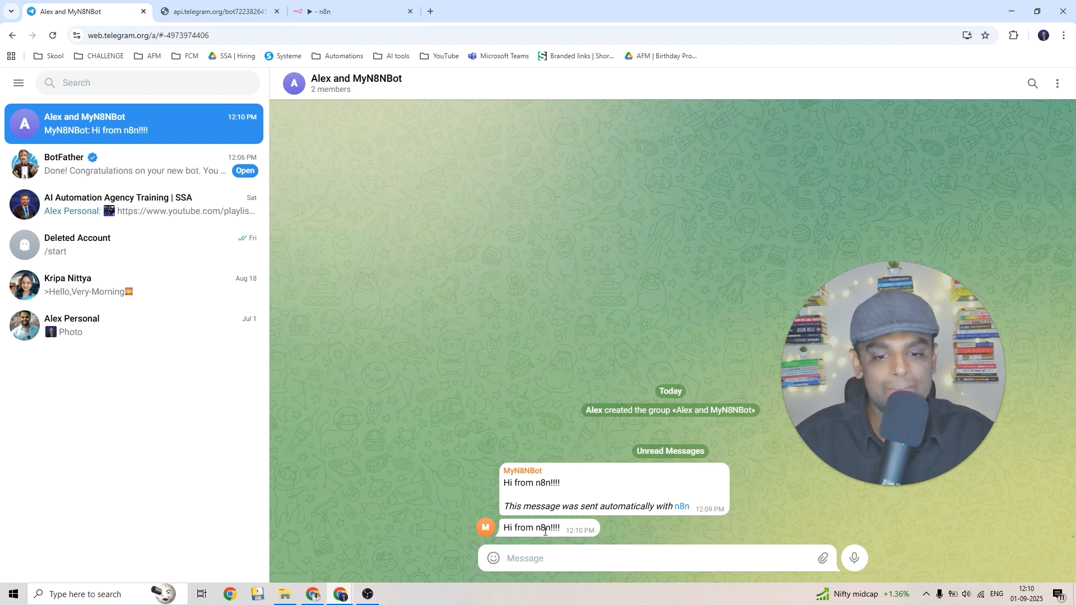
Step: Return to n8n, close the Send a text message node's settings and shift the node slightly on the canvas
left_click(324, 11)
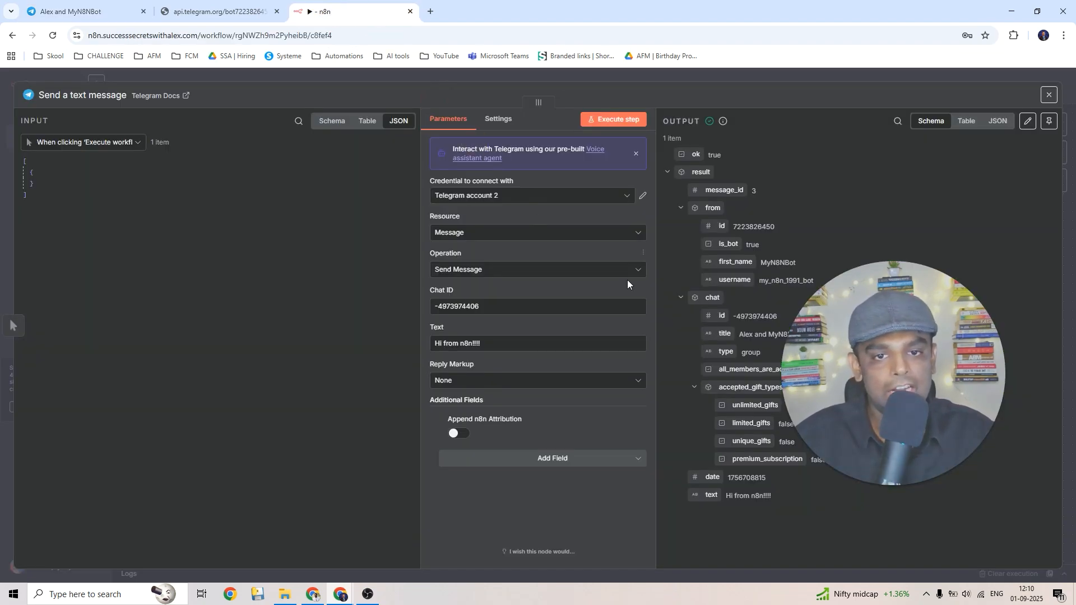
left_click(1044, 94)
left_click(509, 280)
left_click_drag(509, 280, 531, 273)
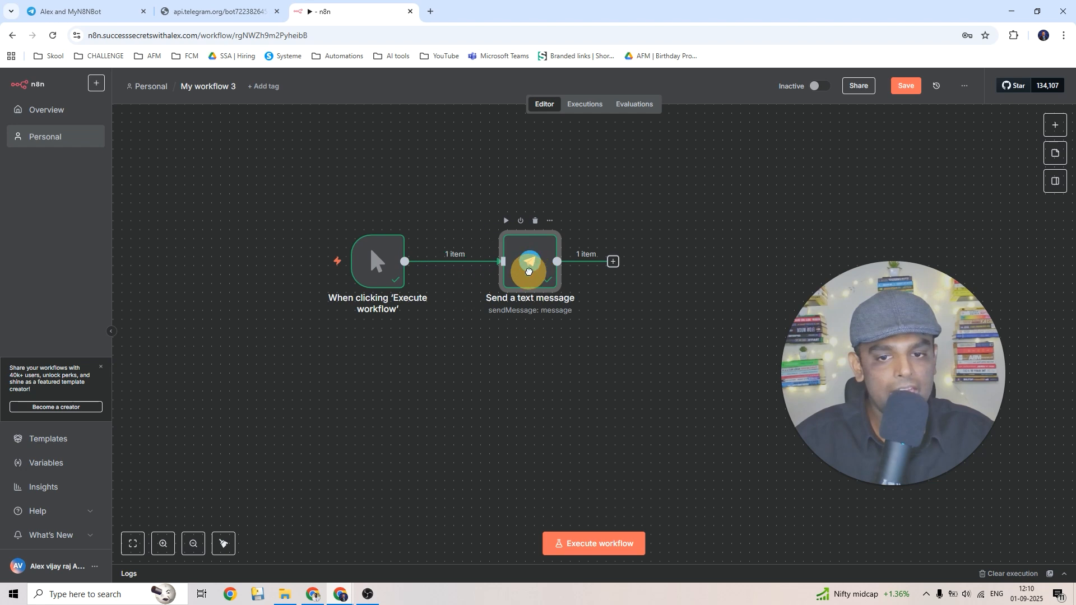